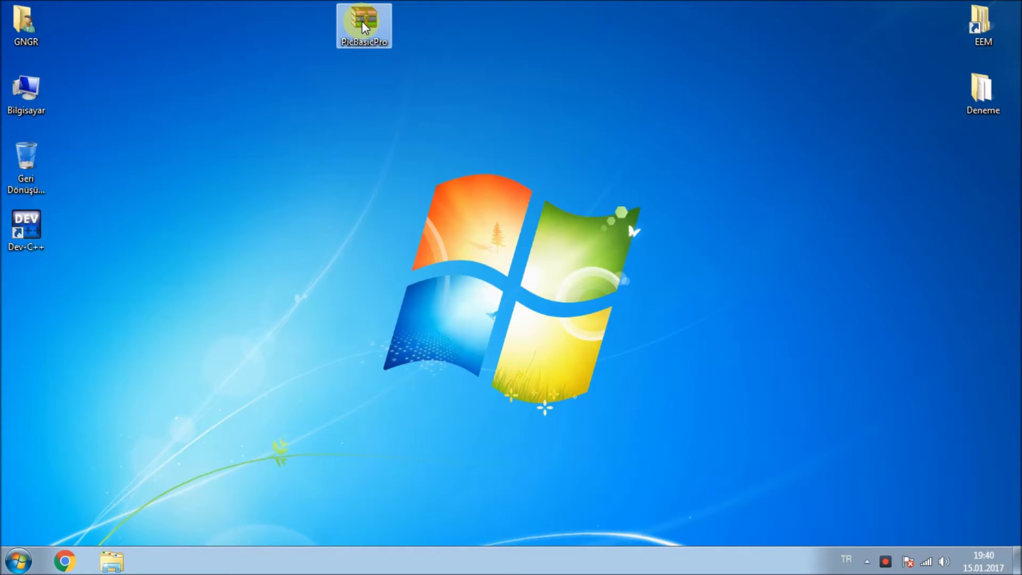
Extract the PicBasicPro archive into its own folder on the desktop and place that folder beside the archive
{"action": "right_click", "coordinate": [362, 20]}
{"action": "mouse_move", "coordinate": [443, 55]}
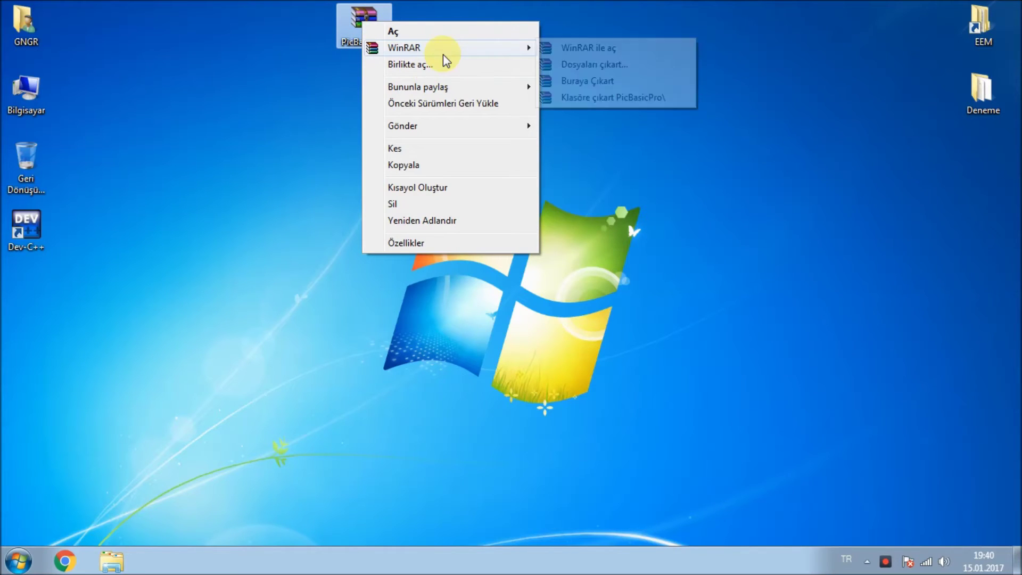
{"action": "left_click", "coordinate": [575, 98]}
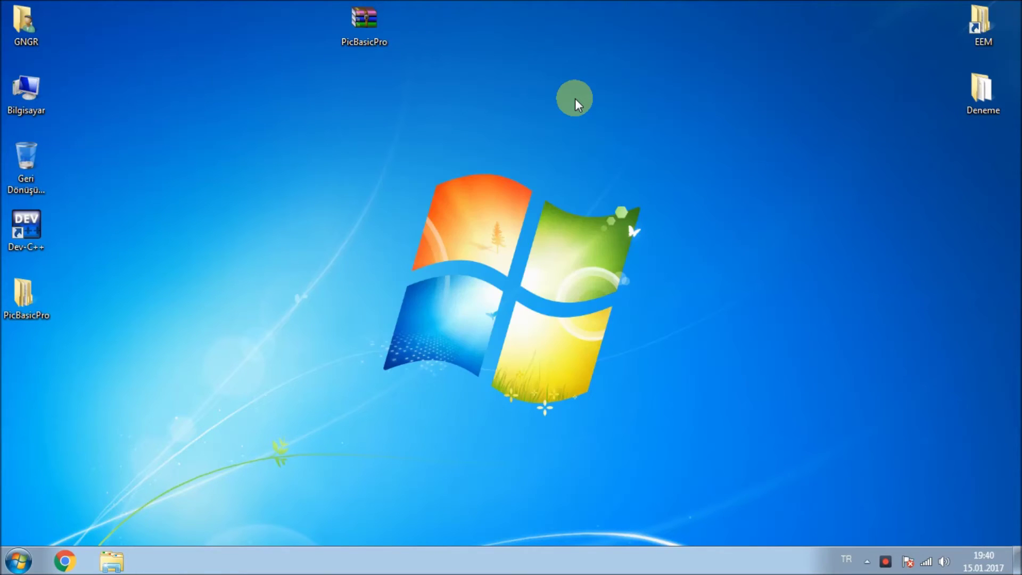
{"action": "left_click_drag", "start_coordinate": [27, 294], "coordinate": [455, 30]}
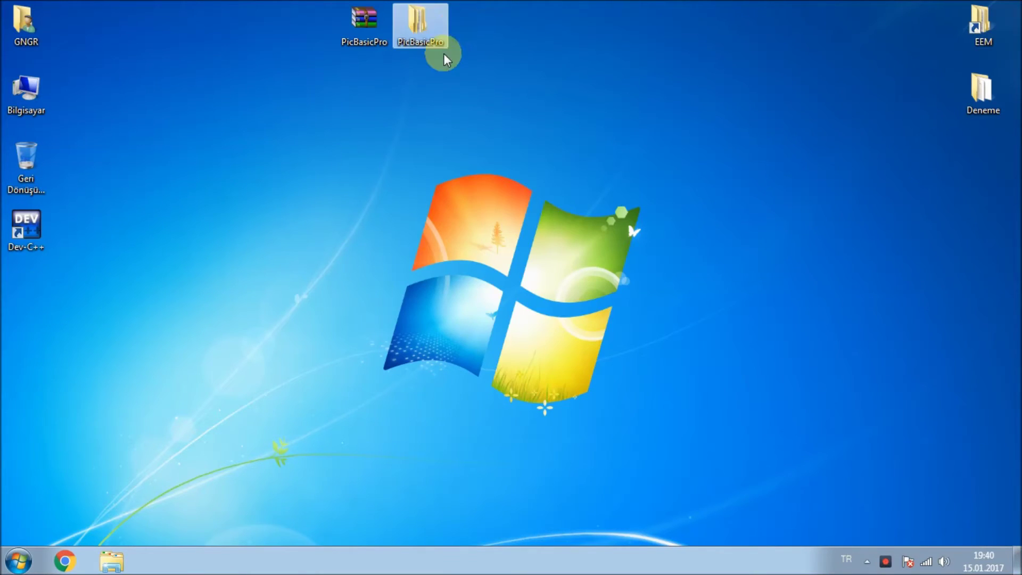
Run the PicBasicPro installer from the nested PicBasicPro folder and allow it to make changes to the computer
{"action": "double_click", "coordinate": [423, 25]}
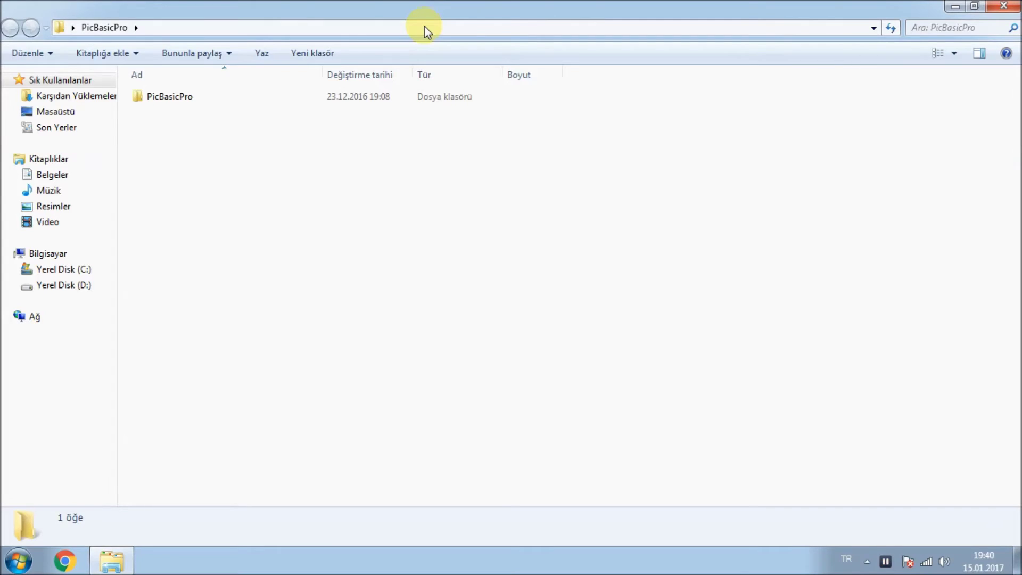
{"action": "left_click", "coordinate": [185, 95]}
{"action": "double_click", "coordinate": [186, 95]}
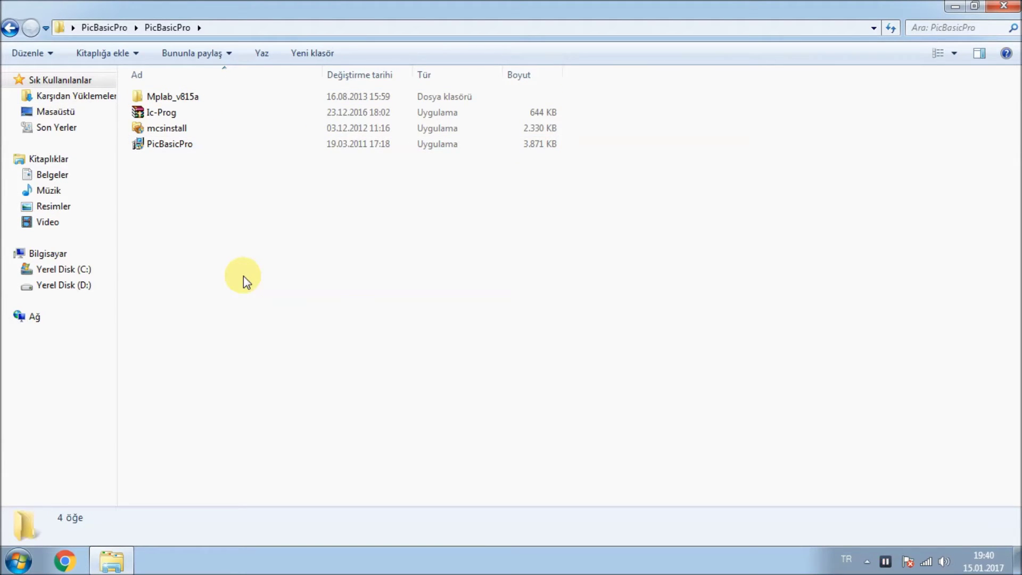
{"action": "double_click", "coordinate": [176, 144]}
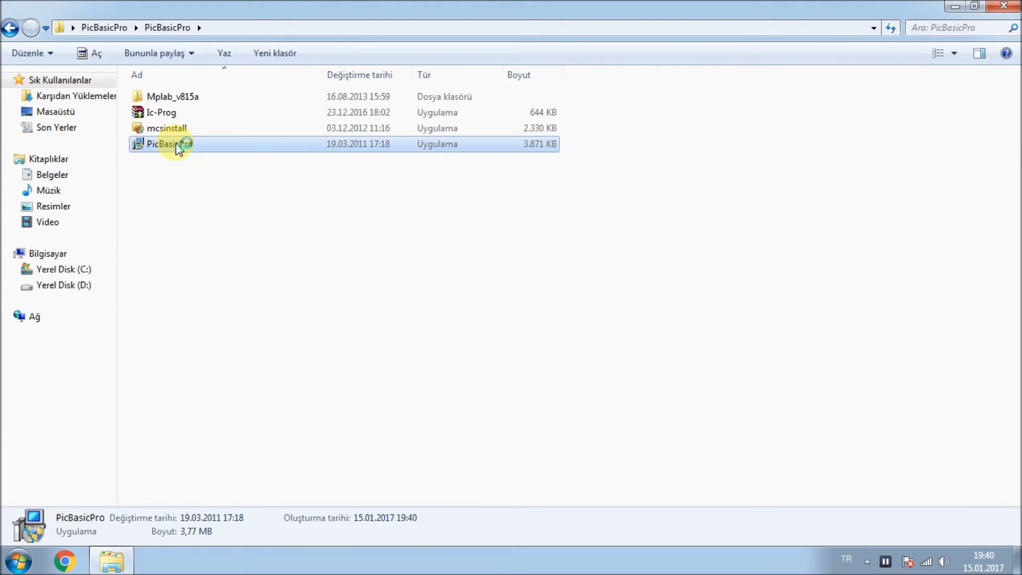
{"action": "left_click", "coordinate": [564, 325]}
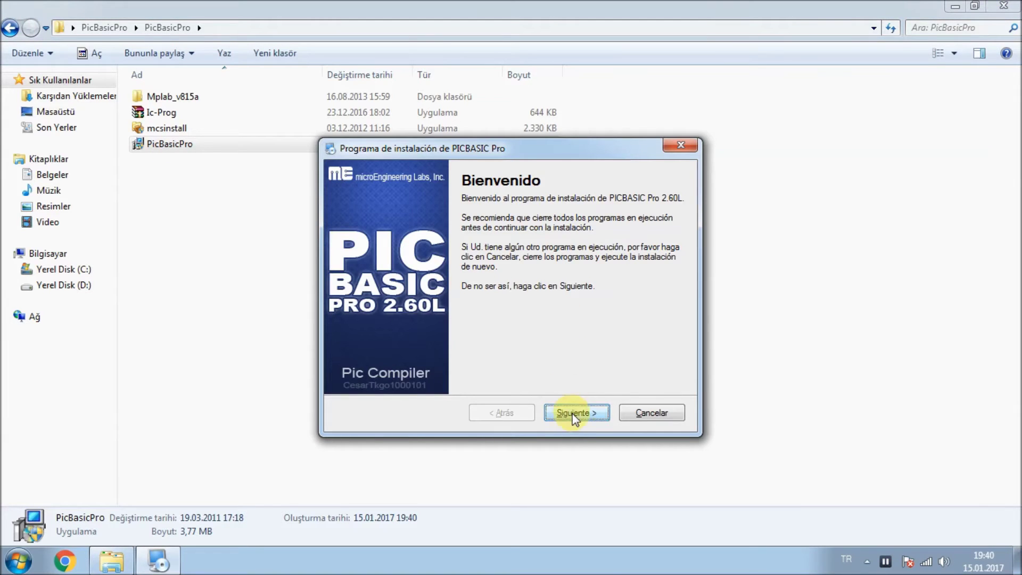
Install PICBASIC Pro 2.60L into C:\PBP, accepting the license agreement, and finish the setup
{"action": "left_click", "coordinate": [573, 415]}
{"action": "left_click", "coordinate": [416, 366]}
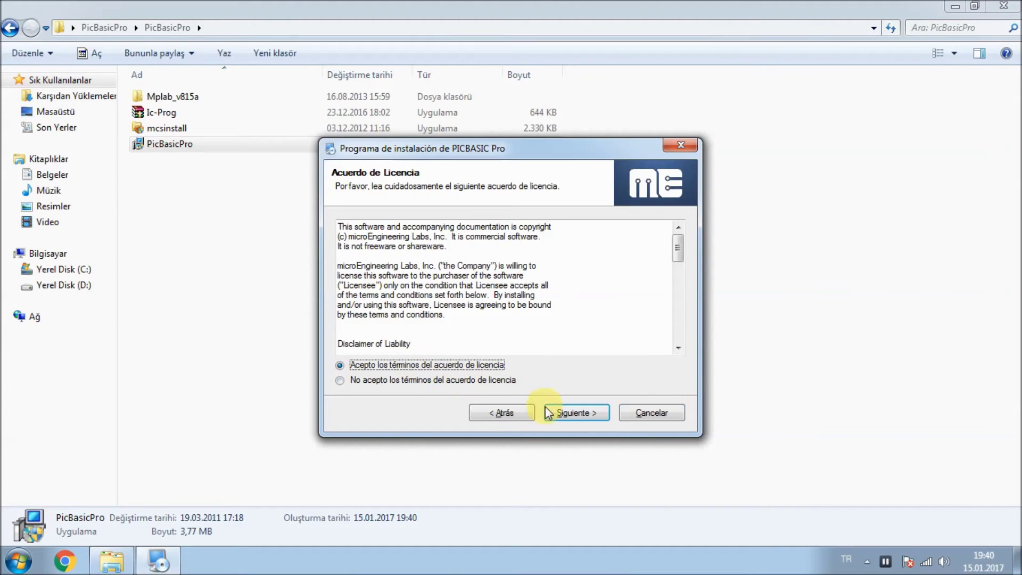
{"action": "left_click", "coordinate": [549, 413]}
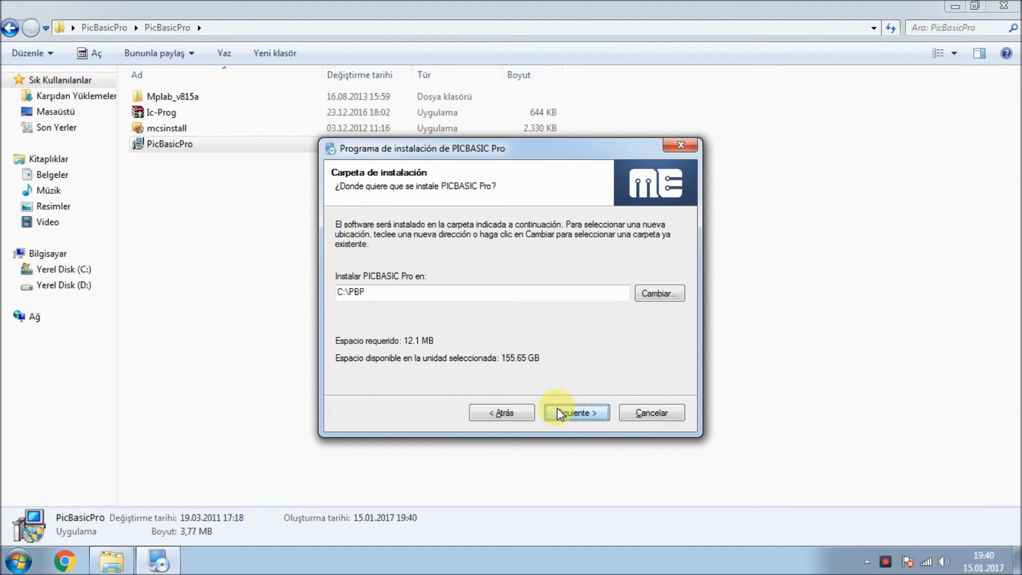
{"action": "left_click_drag", "start_coordinate": [368, 291], "coordinate": [336, 291]}
{"action": "left_click", "coordinate": [376, 294]}
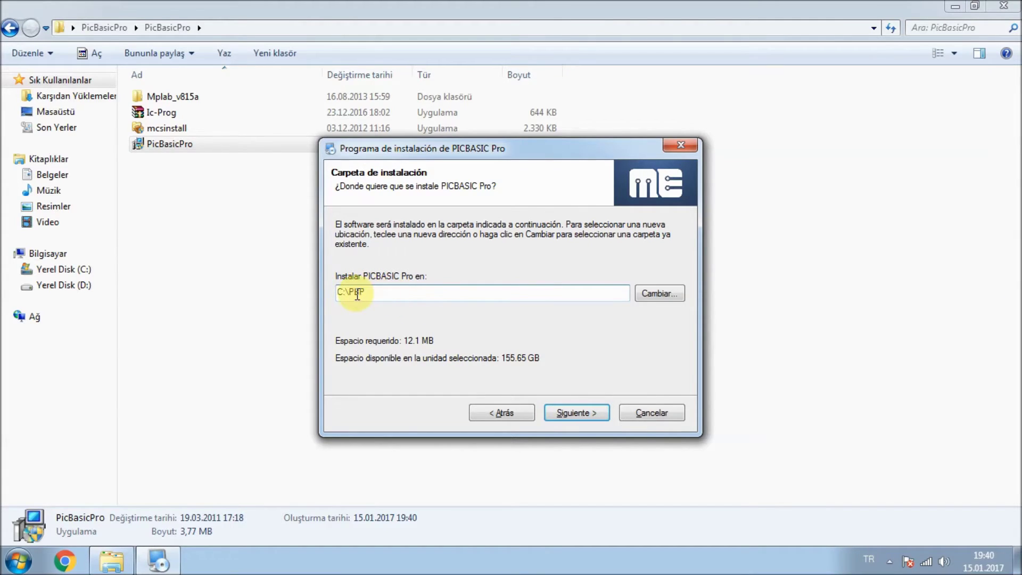
{"action": "left_click", "coordinate": [595, 411]}
{"action": "left_click", "coordinate": [593, 410]}
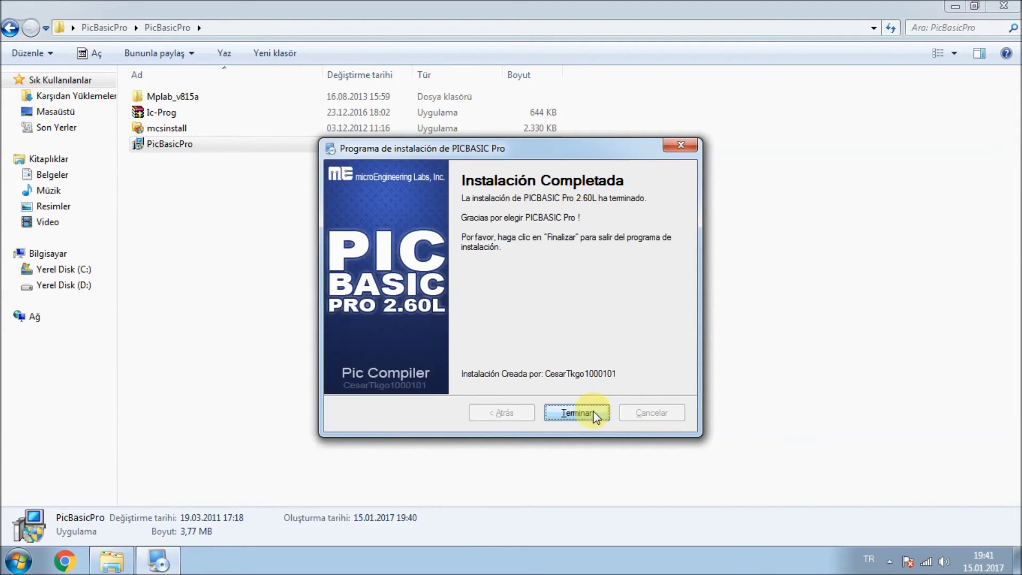
{"action": "left_click", "coordinate": [580, 414]}
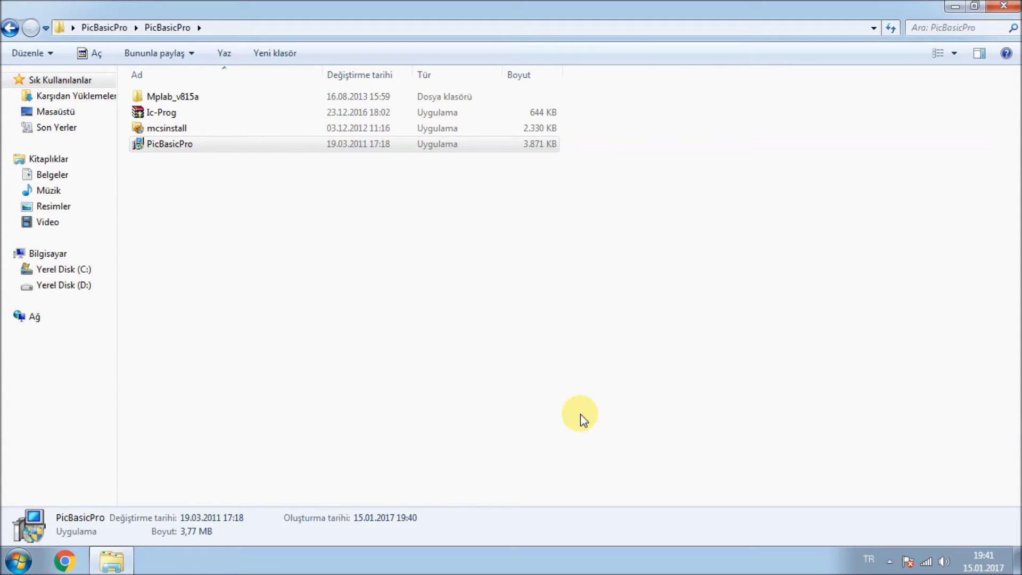
Run the setup program in the Mplab_v815a folder as administrator and allow it to make changes
{"action": "double_click", "coordinate": [183, 97]}
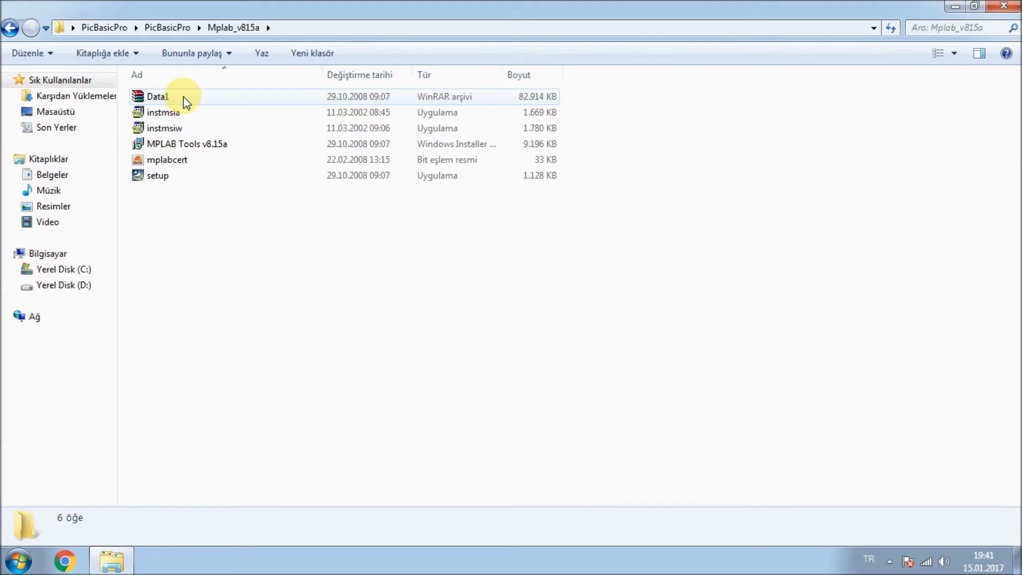
{"action": "left_click", "coordinate": [165, 179]}
{"action": "right_click", "coordinate": [165, 180]}
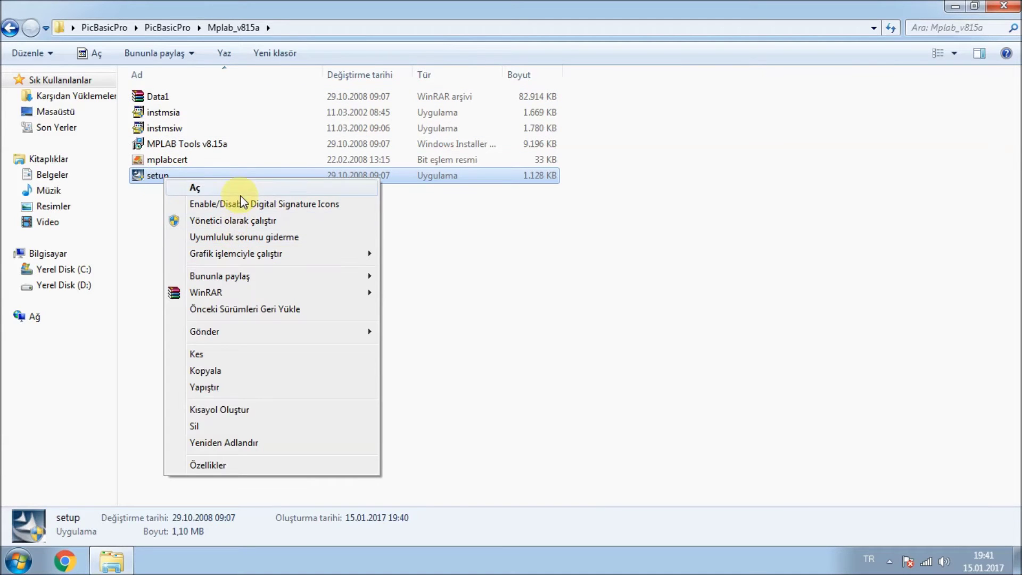
{"action": "left_click", "coordinate": [235, 222]}
{"action": "left_click", "coordinate": [583, 386]}
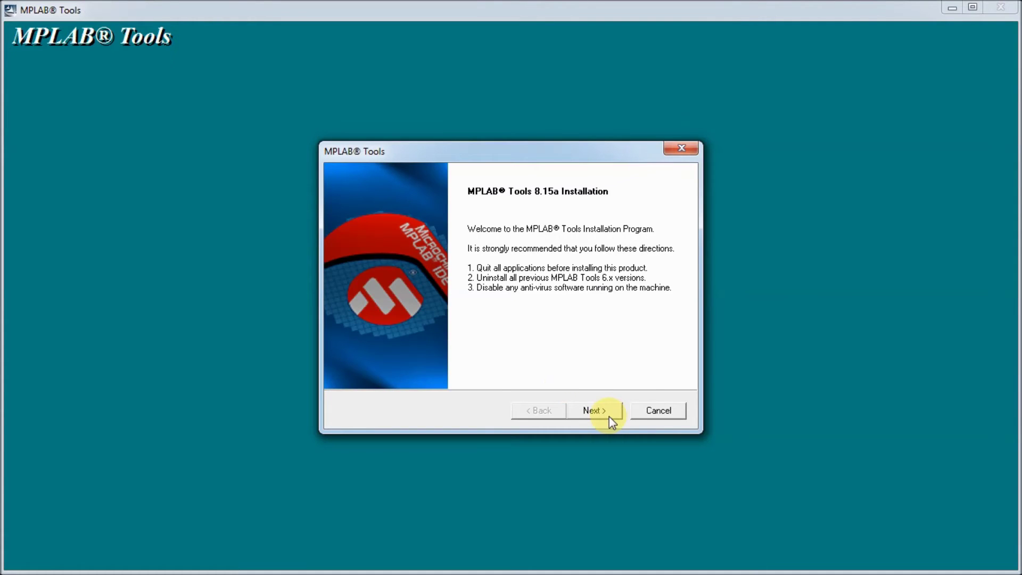
Accept the MPLAB Tools 8.15a license agreements and install to C:\Program Files (x86)\Microchip\
{"action": "left_click", "coordinate": [609, 416]}
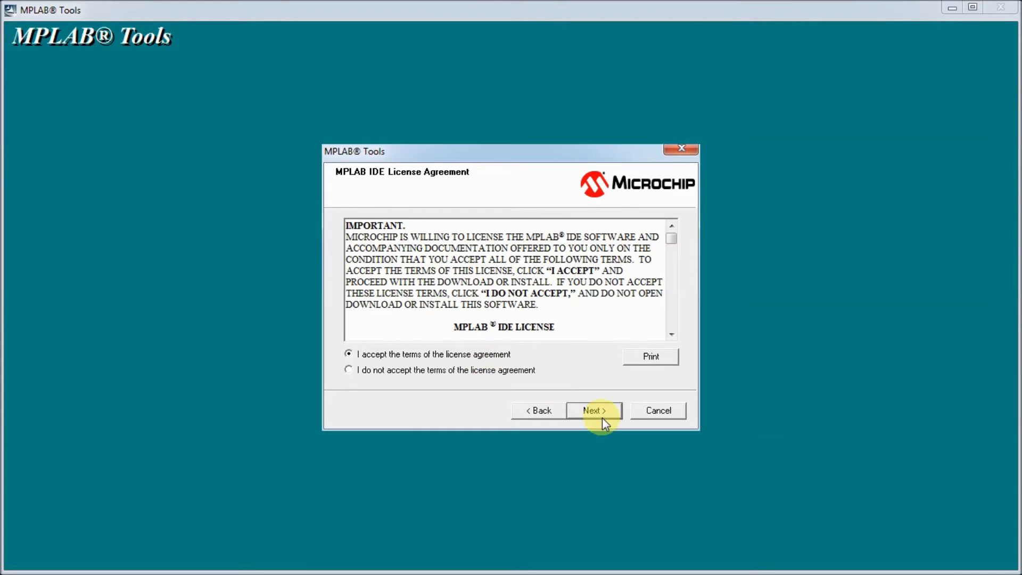
{"action": "left_click", "coordinate": [601, 418]}
{"action": "left_click", "coordinate": [602, 412]}
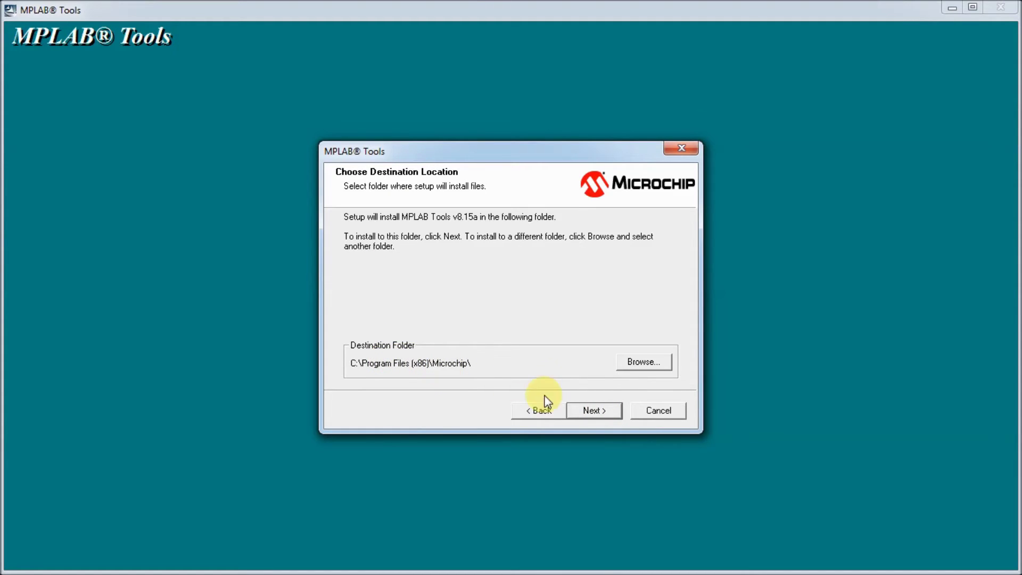
{"action": "left_click", "coordinate": [587, 412]}
{"action": "left_click", "coordinate": [585, 410]}
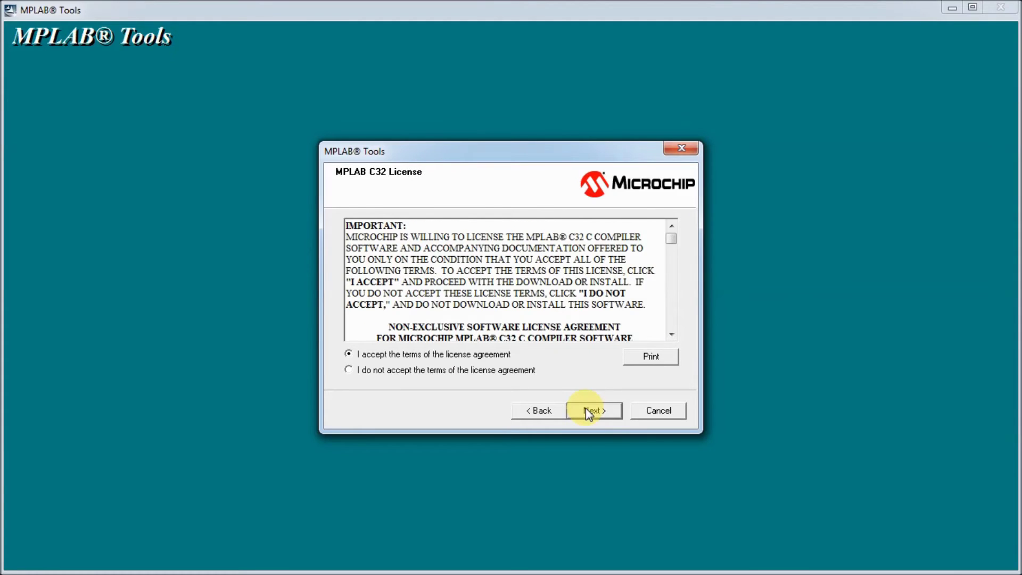
{"action": "left_click", "coordinate": [585, 410]}
{"action": "left_click", "coordinate": [586, 409]}
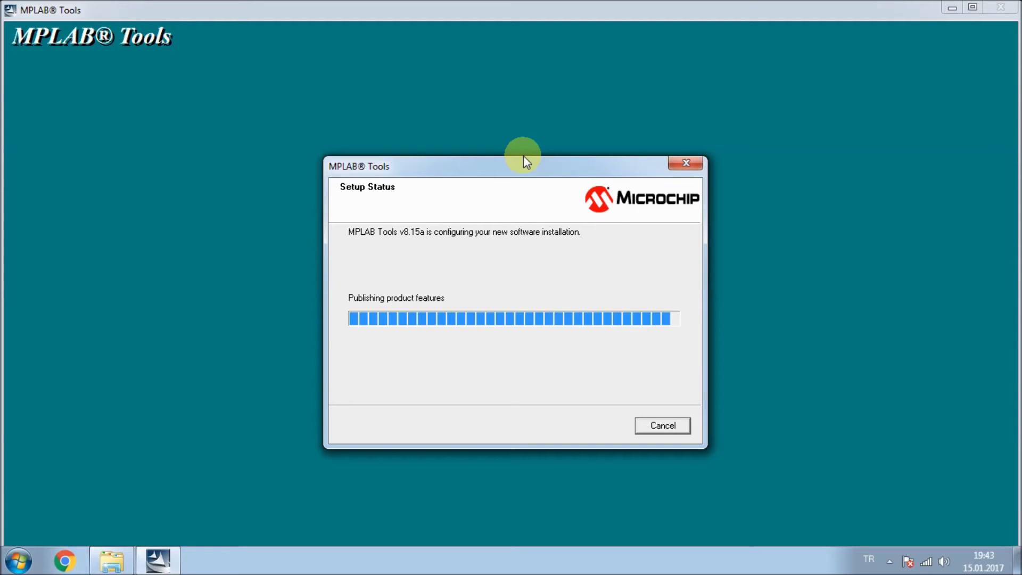
Finish the MPLAB Tools setup and close the MPLAB IDE Document Select window
{"action": "left_click", "coordinate": [647, 360]}
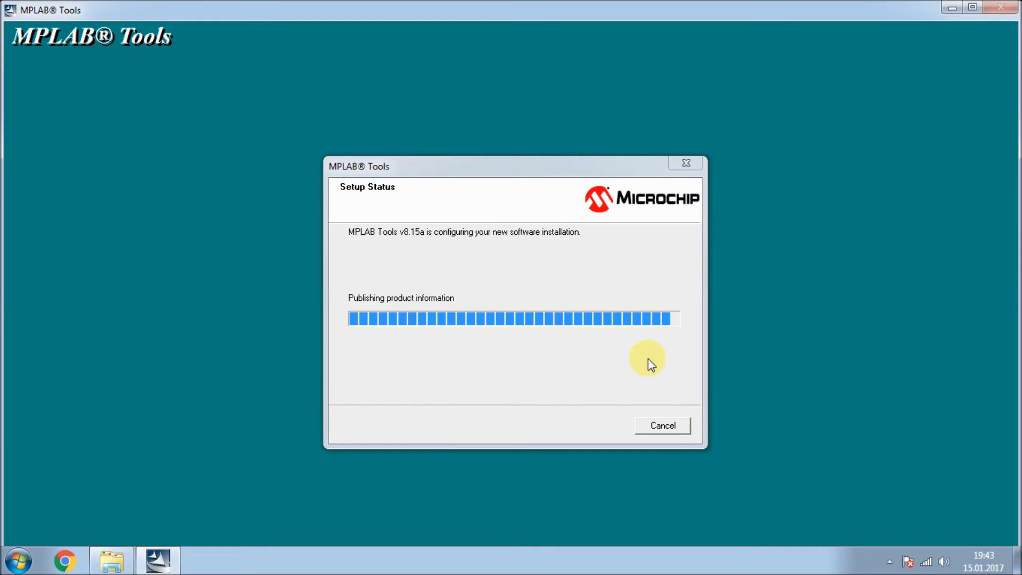
{"action": "left_click", "coordinate": [593, 409]}
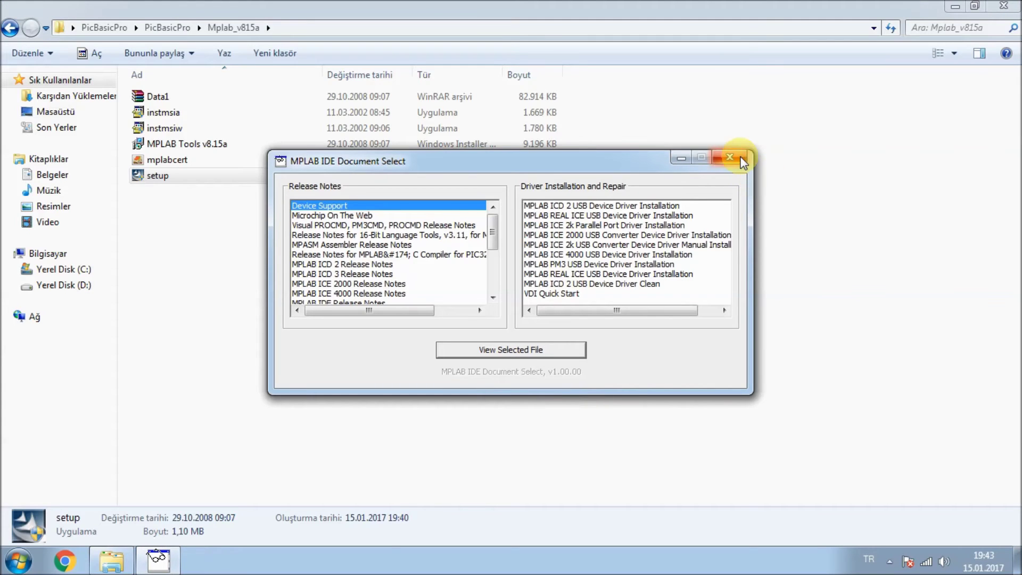
{"action": "left_click", "coordinate": [741, 159]}
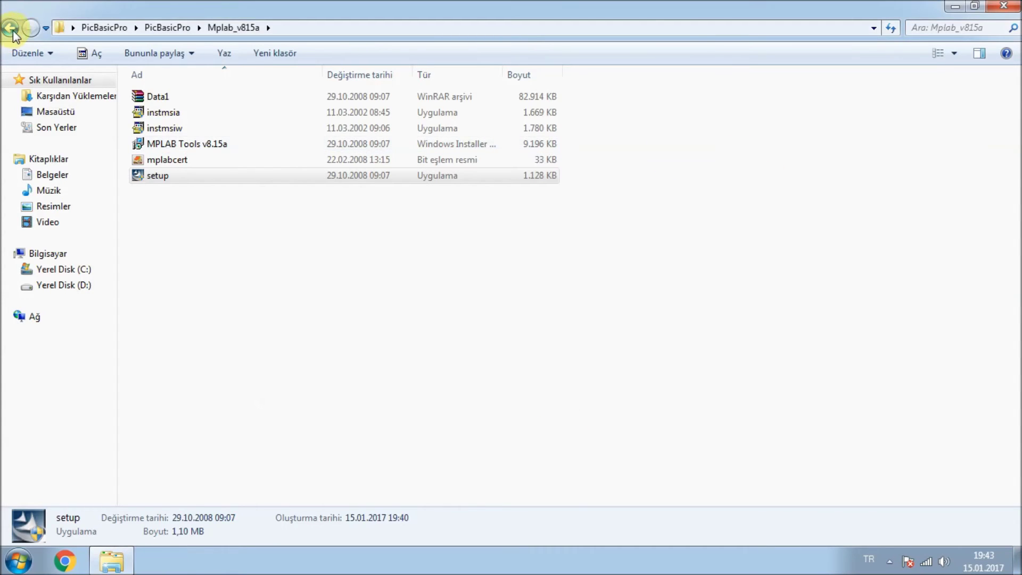
Return to the PicBasicPro folder, run mcsinstall and allow it to make changes to the computer
{"action": "left_click", "coordinate": [10, 28]}
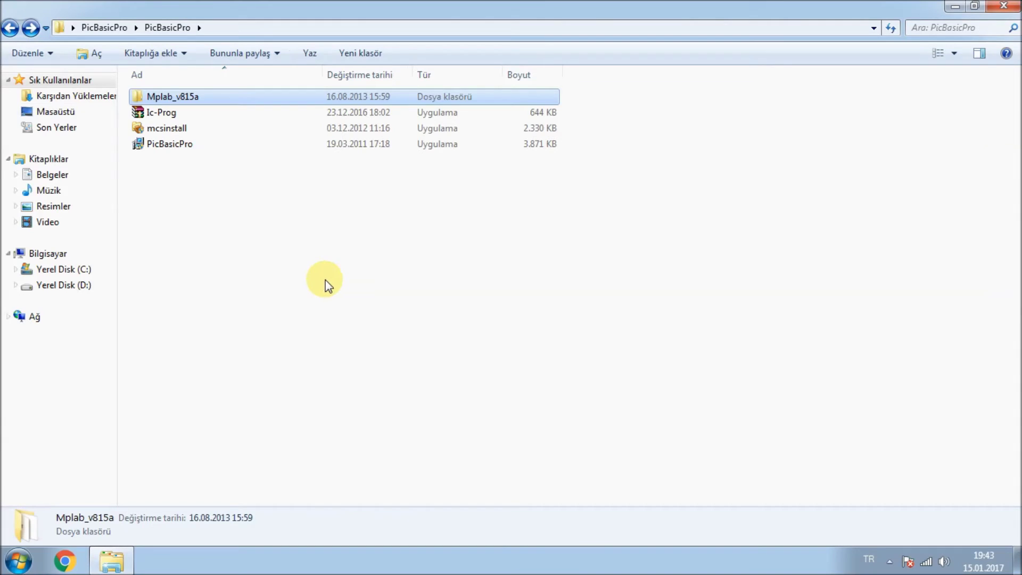
{"action": "double_click", "coordinate": [183, 130]}
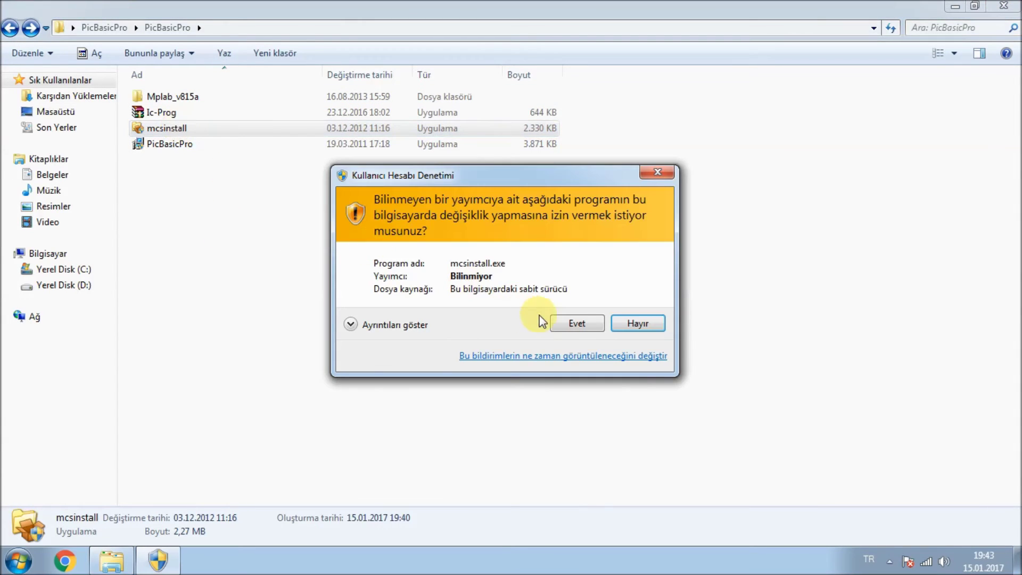
{"action": "left_click", "coordinate": [577, 323]}
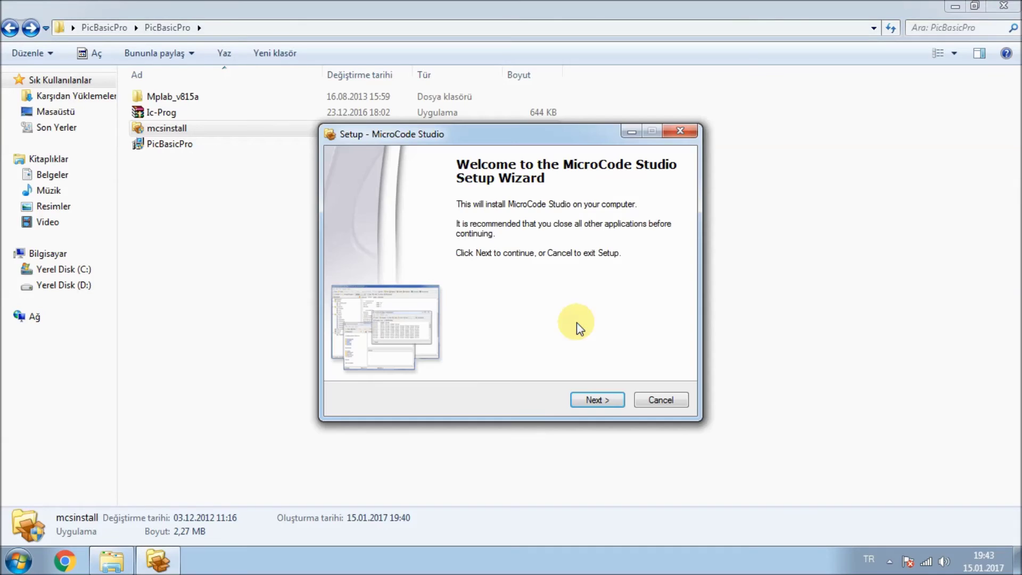
Install MicroCode Studio, accepting the license agreement, and finish the setup wizard
{"action": "left_click", "coordinate": [591, 400]}
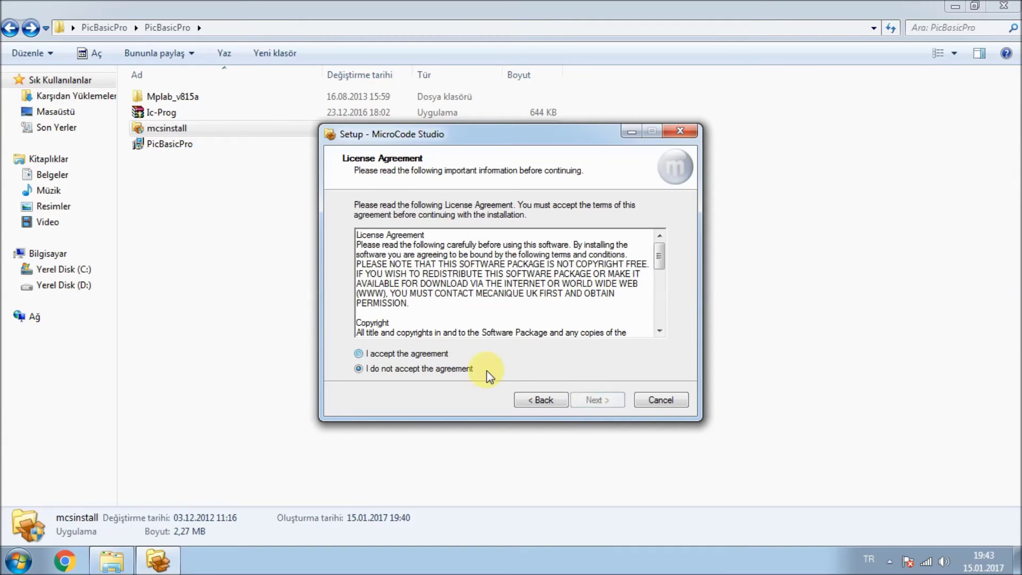
{"action": "left_click", "coordinate": [415, 353]}
{"action": "left_click", "coordinate": [595, 399]}
{"action": "left_click", "coordinate": [595, 399]}
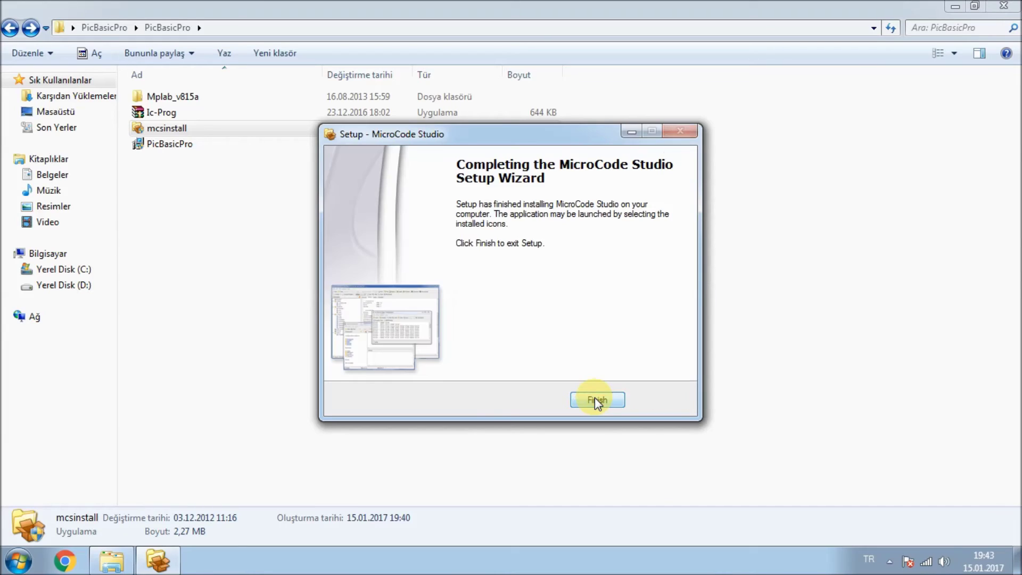
{"action": "left_click", "coordinate": [596, 400]}
Extract the Ic-Prog self-extracting archive to C:\PBP and close the folder window
{"action": "left_click", "coordinate": [160, 112]}
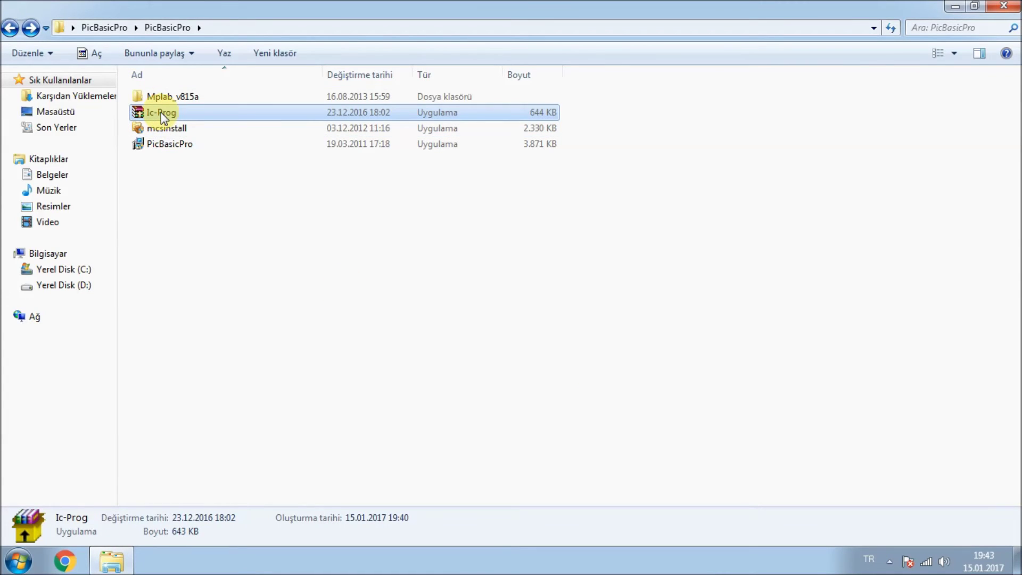
{"action": "double_click", "coordinate": [161, 113]}
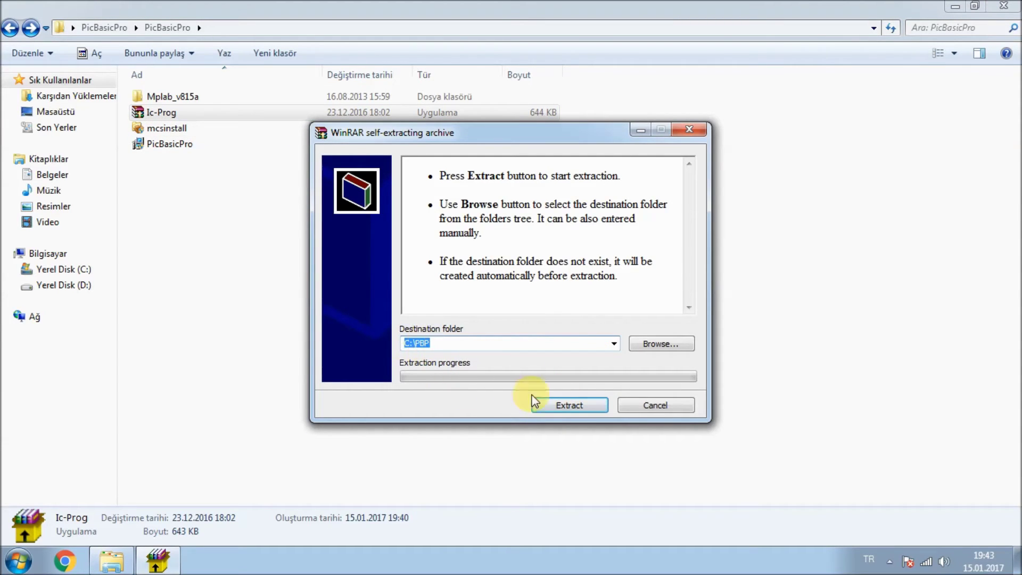
{"action": "left_click", "coordinate": [585, 406]}
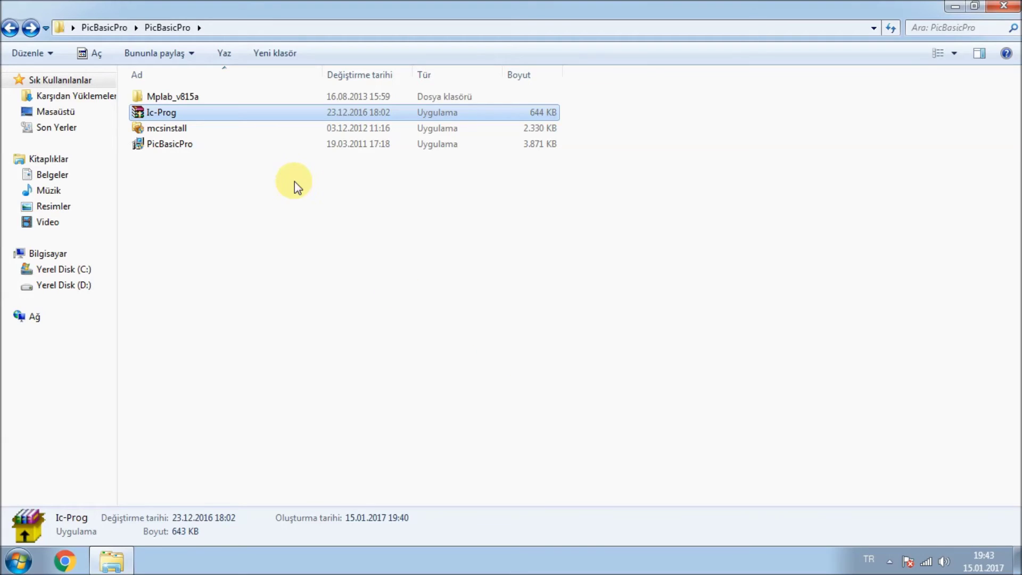
{"action": "left_click", "coordinate": [671, 224]}
{"action": "key", "text": "alt+F4"}
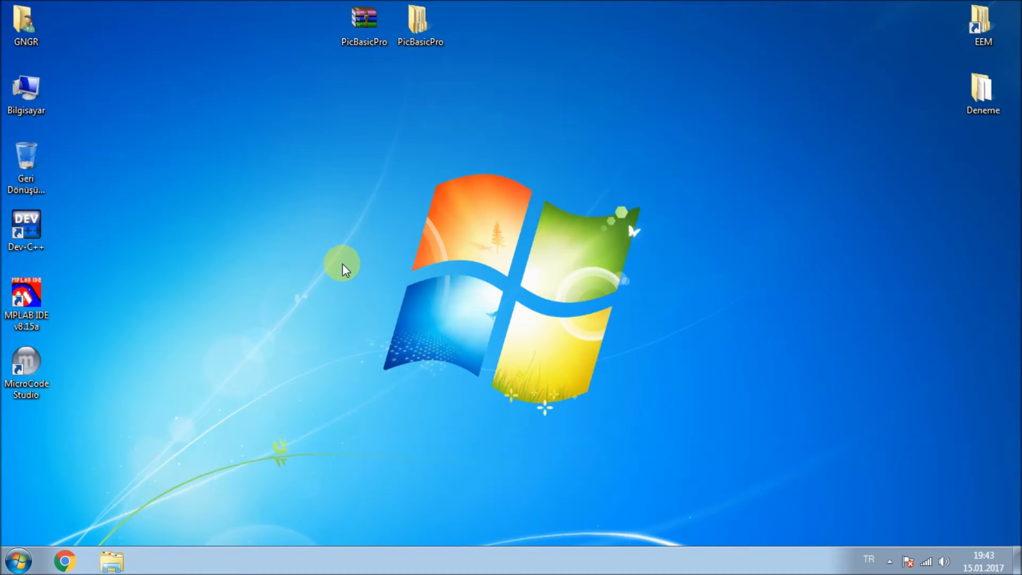
Permanently delete the PicBasicPro archive and the extracted PicBasicPro folder from the desktop
{"action": "left_click_drag", "start_coordinate": [338, 71], "coordinate": [467, 24]}
{"action": "key", "text": "shift+Delete"}
{"action": "key", "text": "Return"}
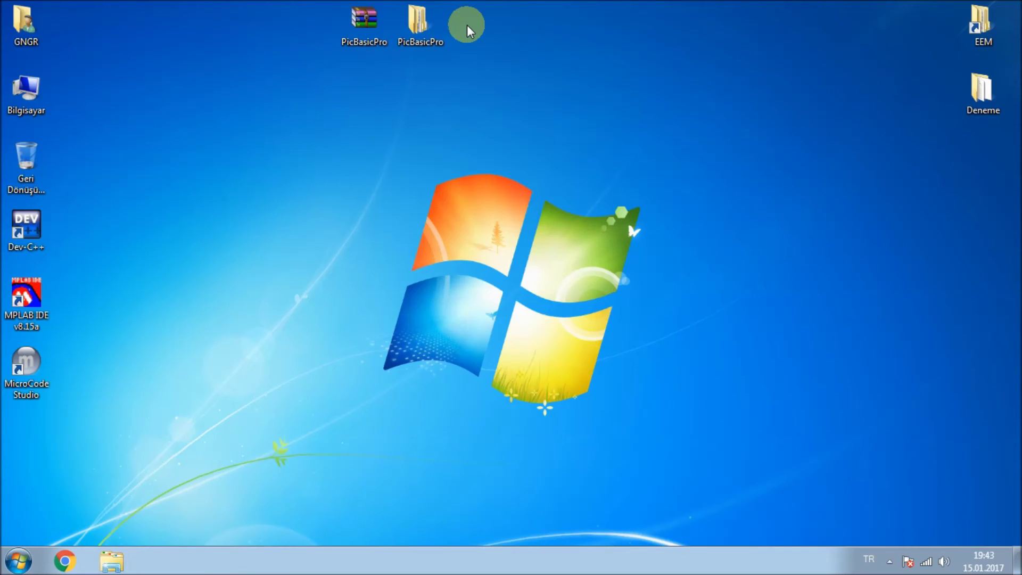
Launch MicroCode Studio from its desktop shortcut
{"action": "left_click", "coordinate": [19, 364]}
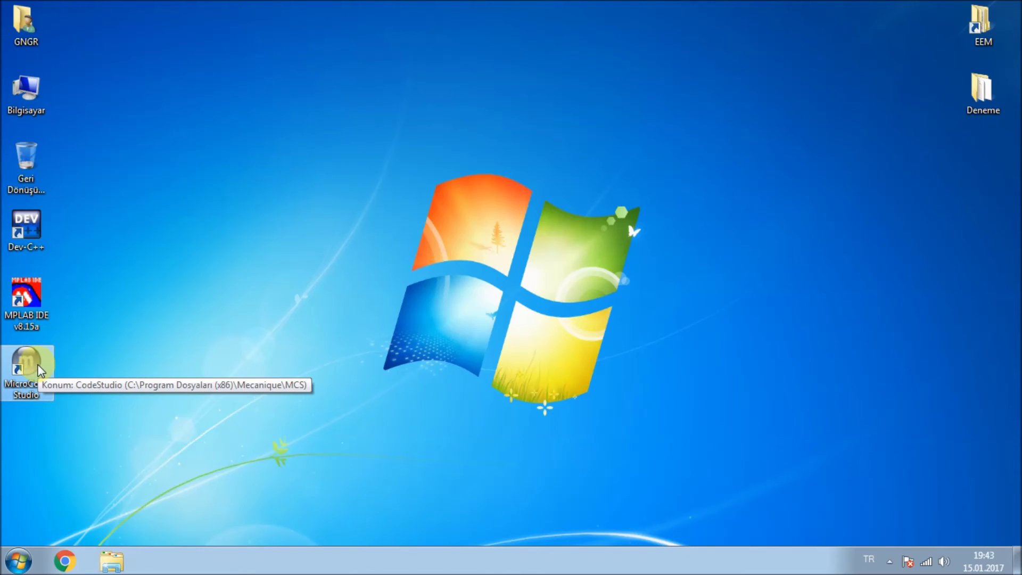
{"action": "double_click", "coordinate": [37, 364]}
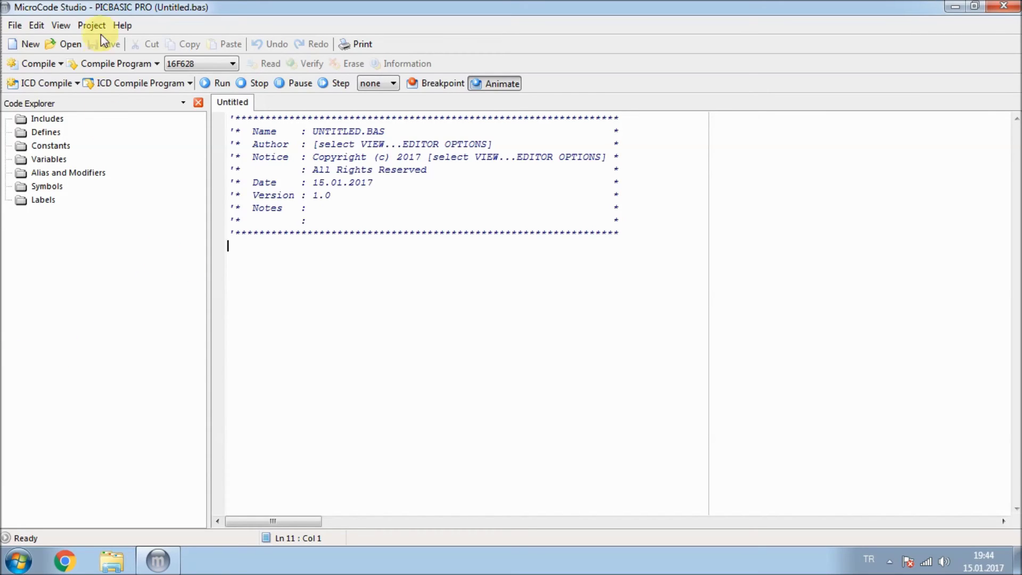
Set the PICBasic compiler folder to C:\PBP in the compile and program options
{"action": "left_click", "coordinate": [60, 26]}
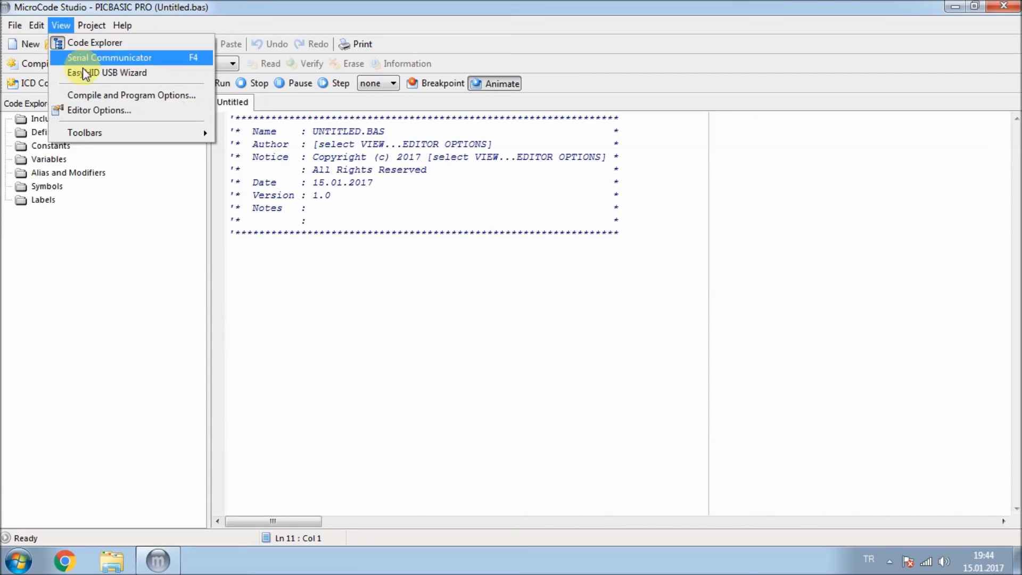
{"action": "left_click", "coordinate": [103, 94]}
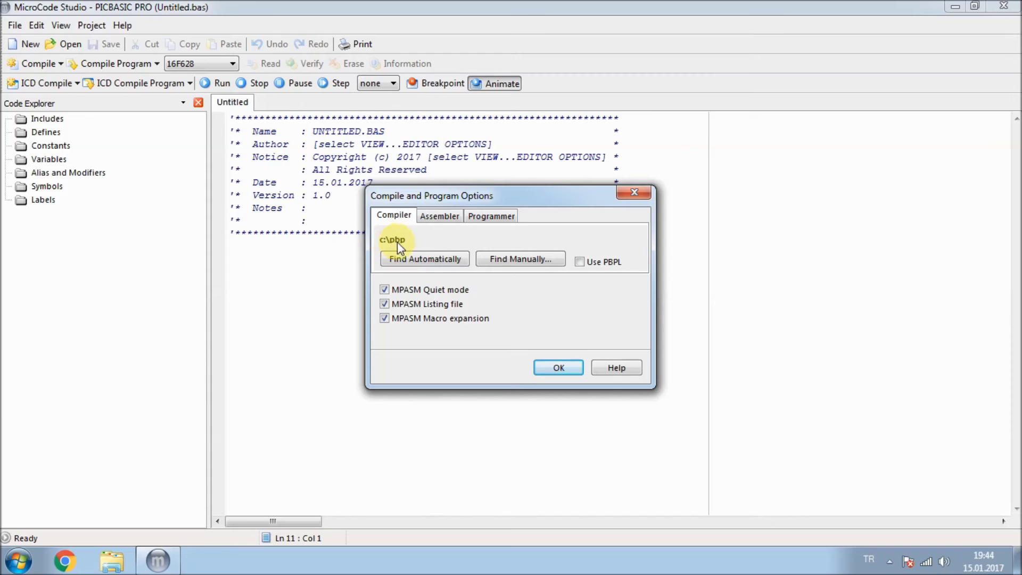
{"action": "left_click", "coordinate": [517, 263]}
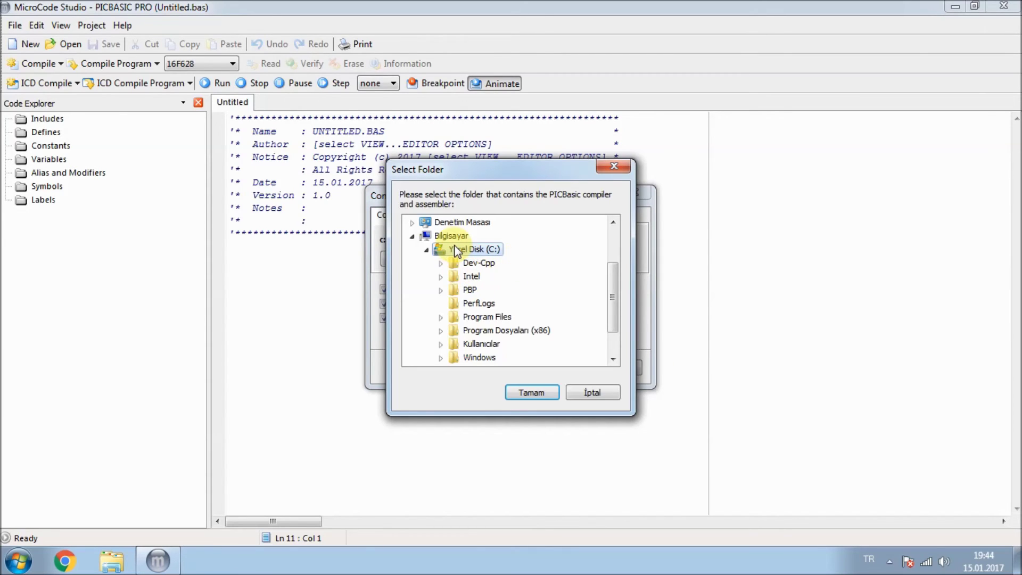
{"action": "double_click", "coordinate": [450, 289]}
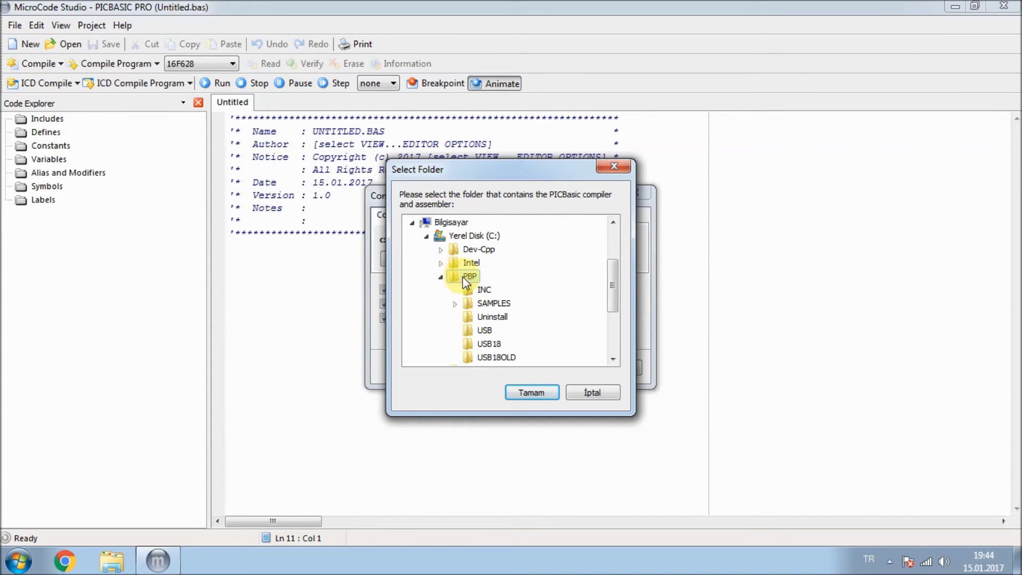
{"action": "left_click", "coordinate": [528, 391]}
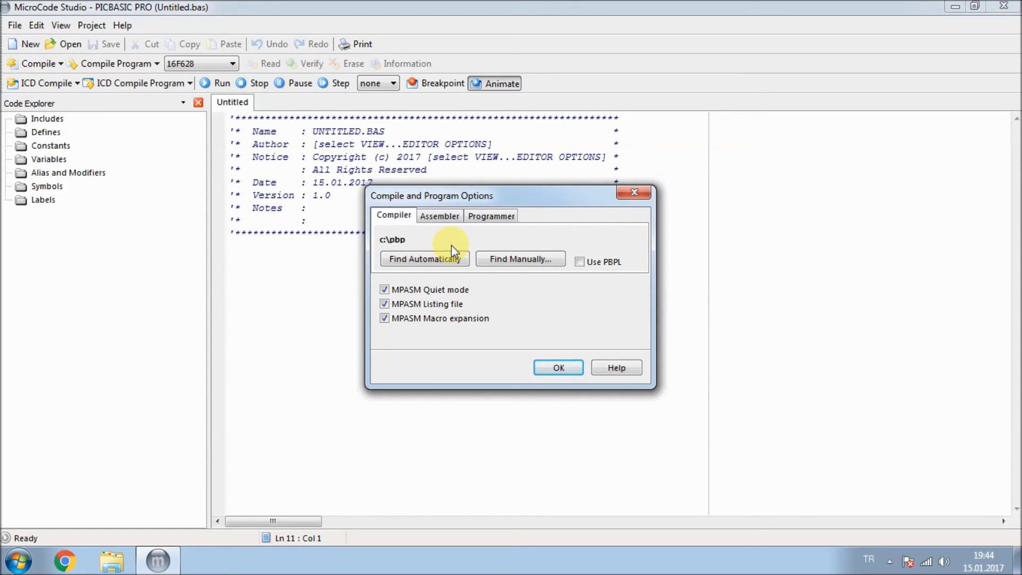
Set the assembler folder to Microchip\MPASM Suite under Program Dosyaları (x86) and accept the compile and program options
{"action": "left_click", "coordinate": [442, 218]}
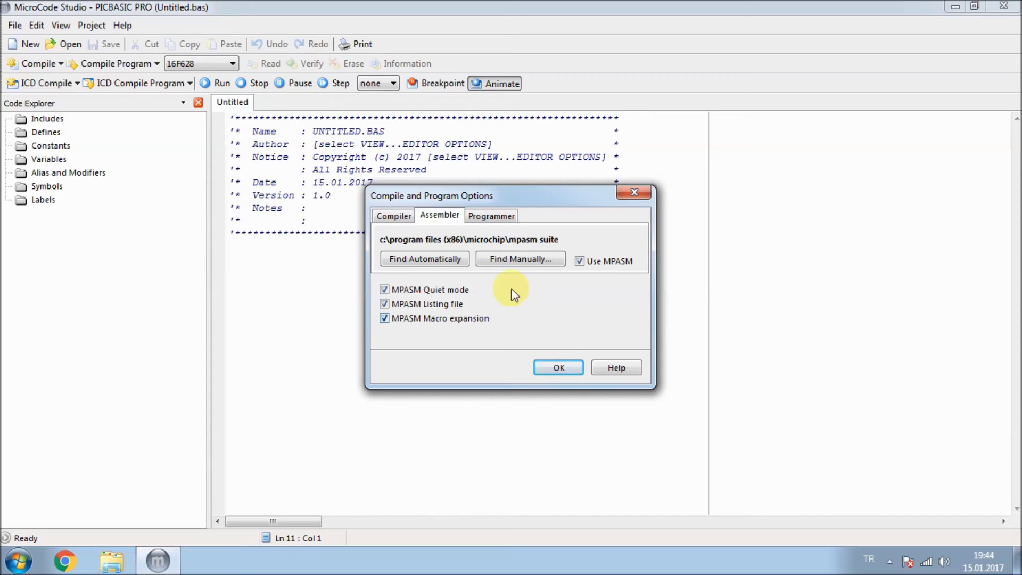
{"action": "left_click", "coordinate": [535, 261]}
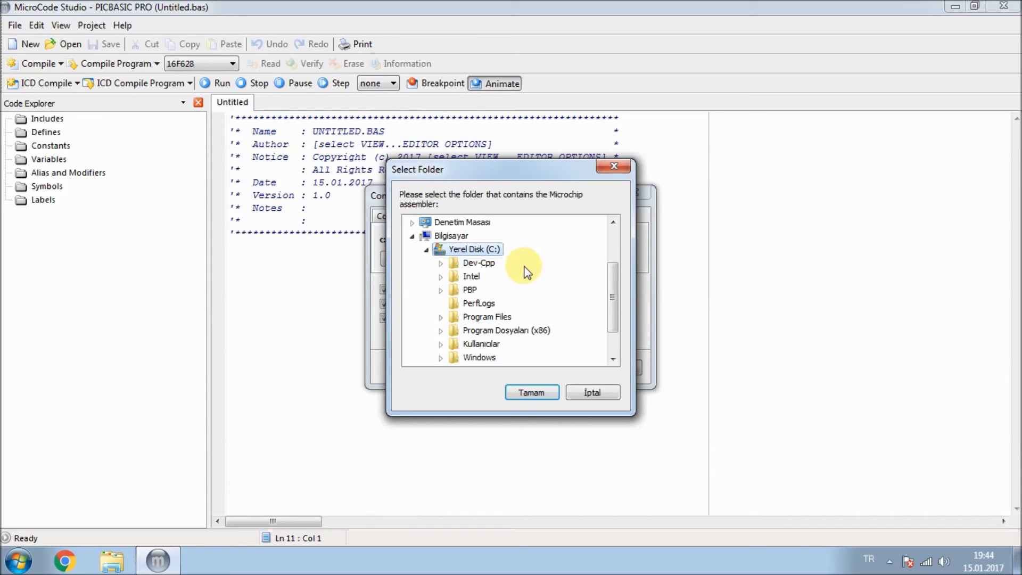
{"action": "double_click", "coordinate": [490, 330]}
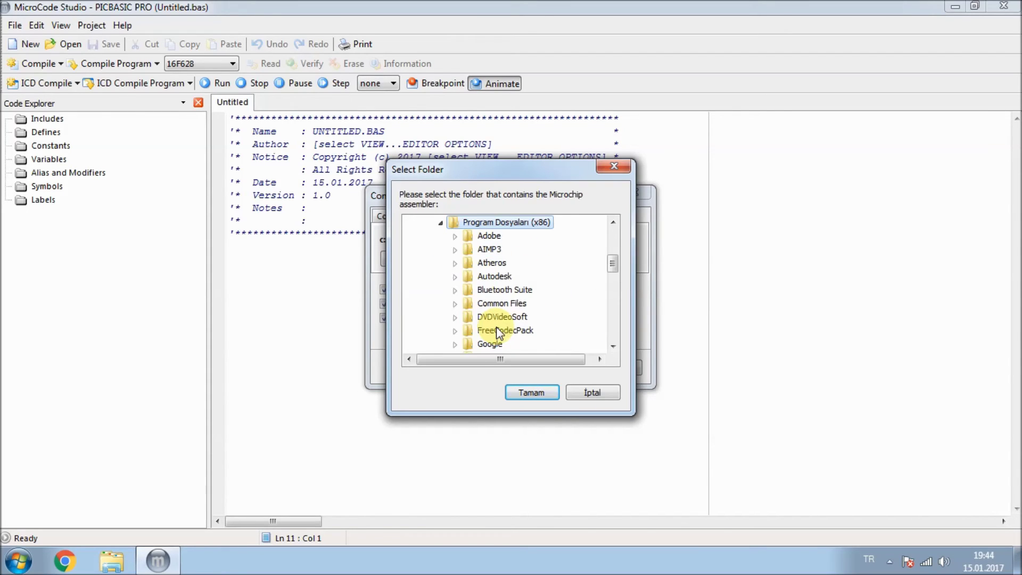
{"action": "left_click_drag", "start_coordinate": [524, 172], "coordinate": [584, 216]}
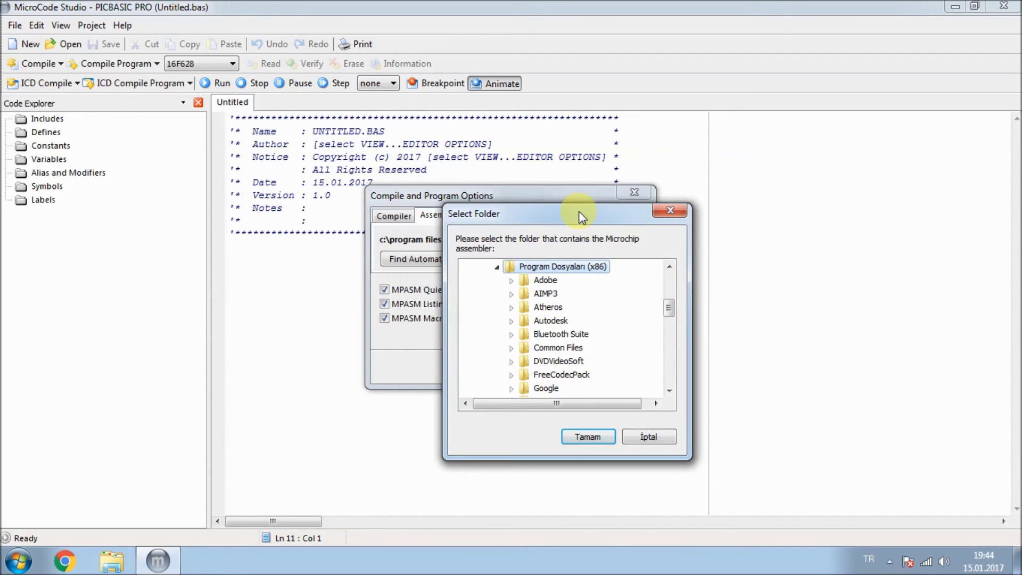
{"action": "left_click_drag", "start_coordinate": [673, 311], "coordinate": [675, 337]}
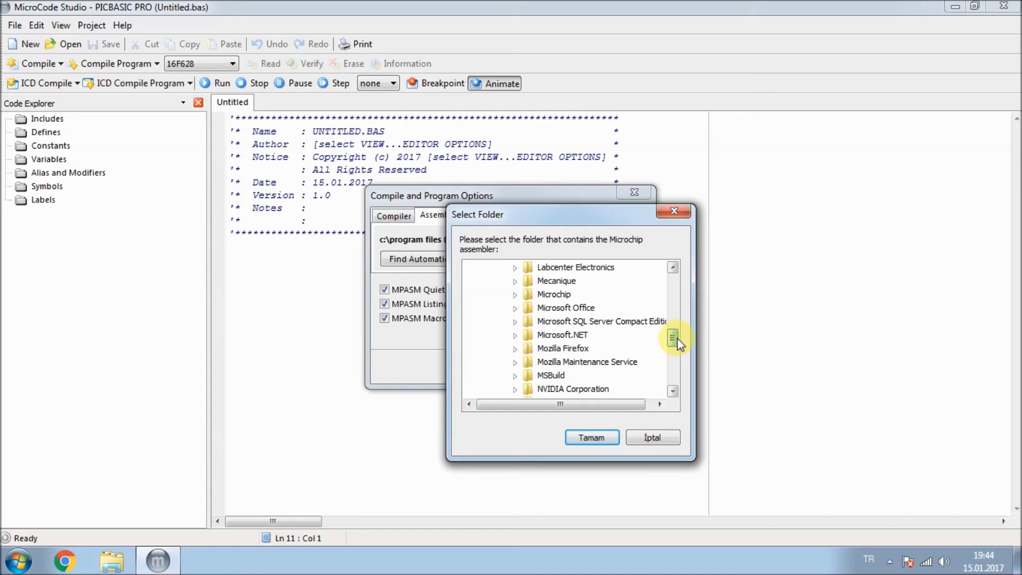
{"action": "left_click", "coordinate": [553, 294]}
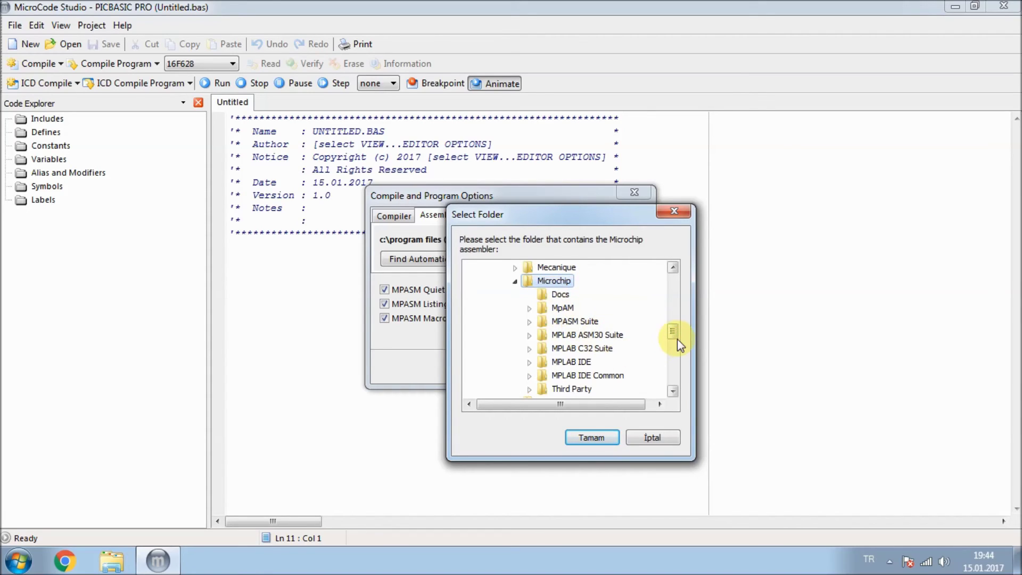
{"action": "left_click", "coordinate": [569, 323]}
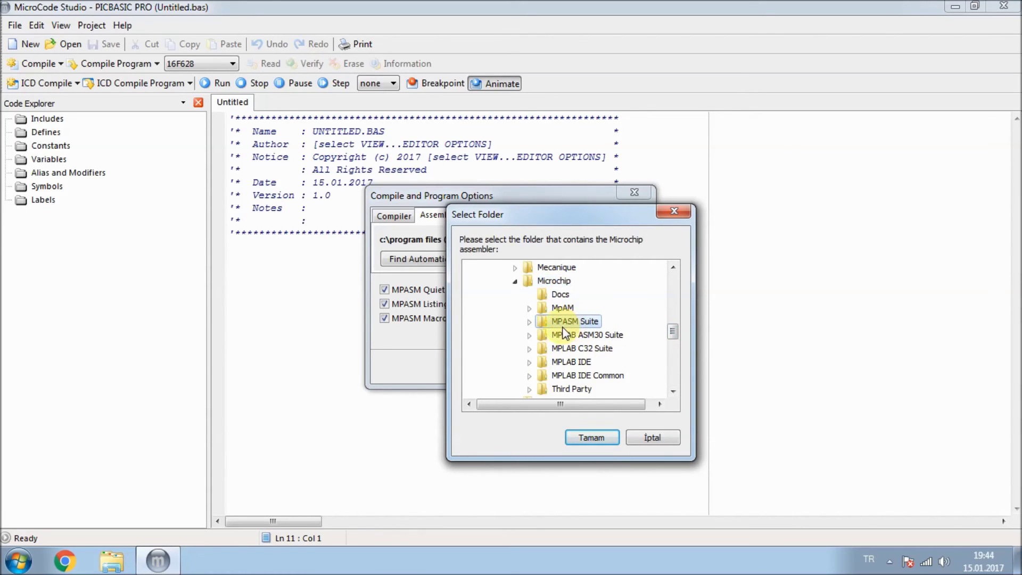
{"action": "left_click", "coordinate": [529, 322]}
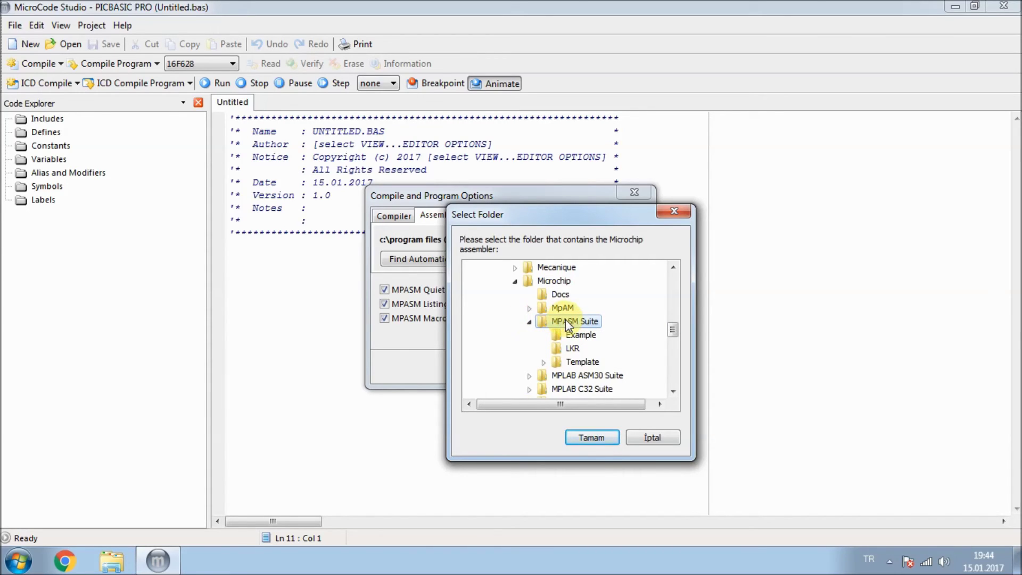
{"action": "left_click", "coordinate": [592, 437]}
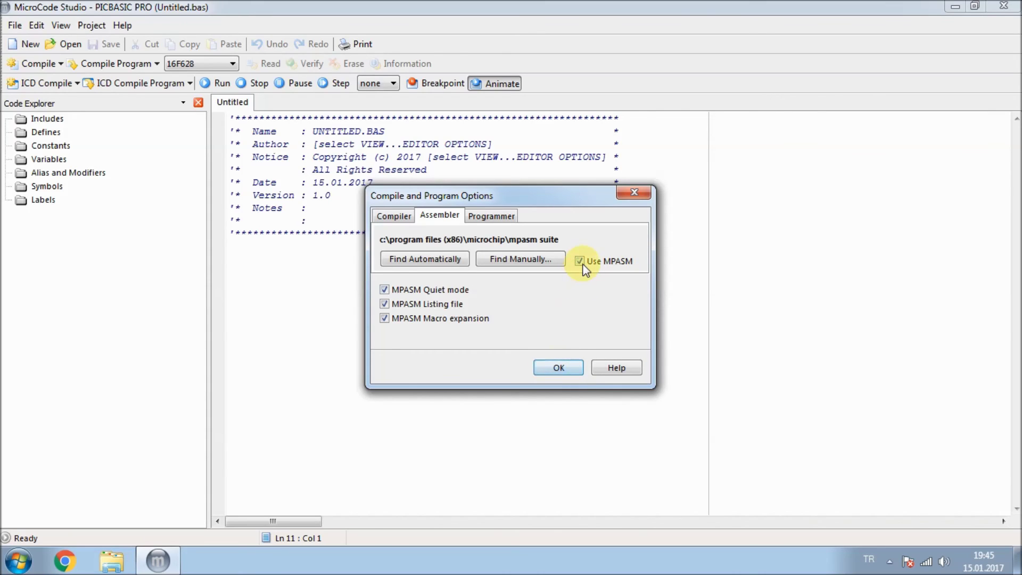
{"action": "left_click", "coordinate": [557, 368]}
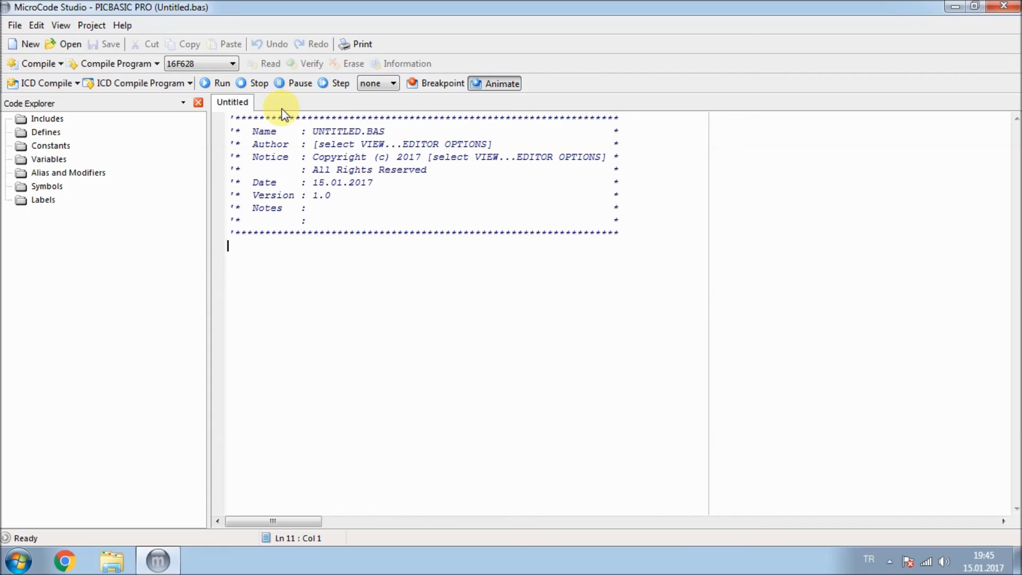
Open the file 16F628A.INC from the C:\PBP folder
{"action": "left_click", "coordinate": [66, 46]}
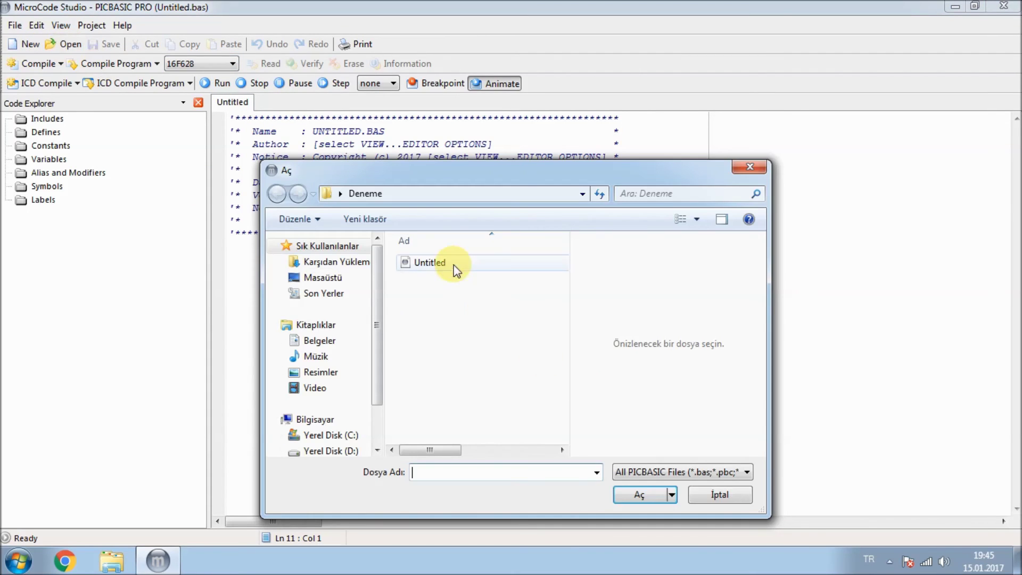
{"action": "left_click", "coordinate": [325, 435]}
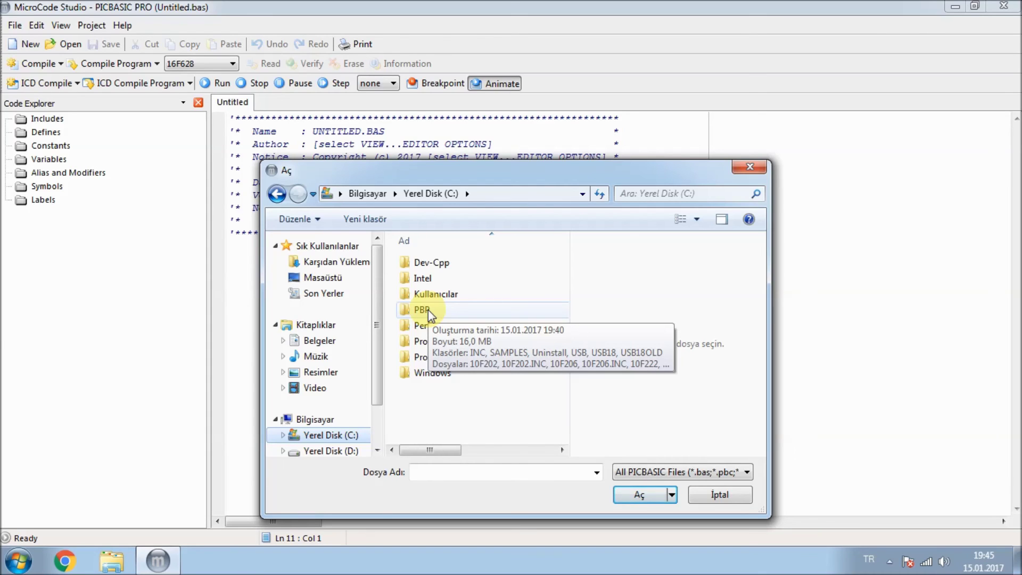
{"action": "double_click", "coordinate": [424, 310]}
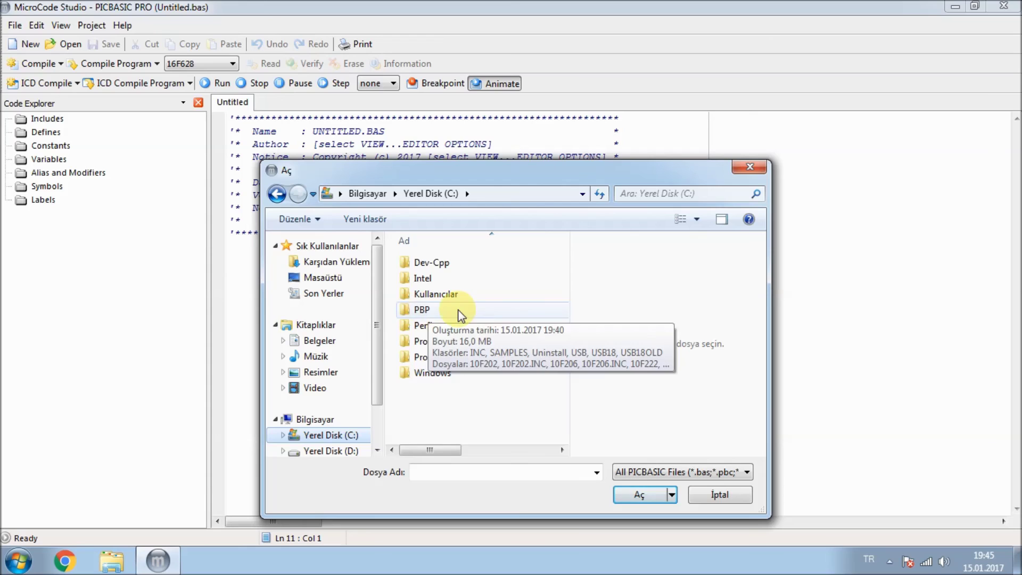
{"action": "scroll", "coordinate": [448, 314], "scroll_direction": "up", "scroll_amount": 2}
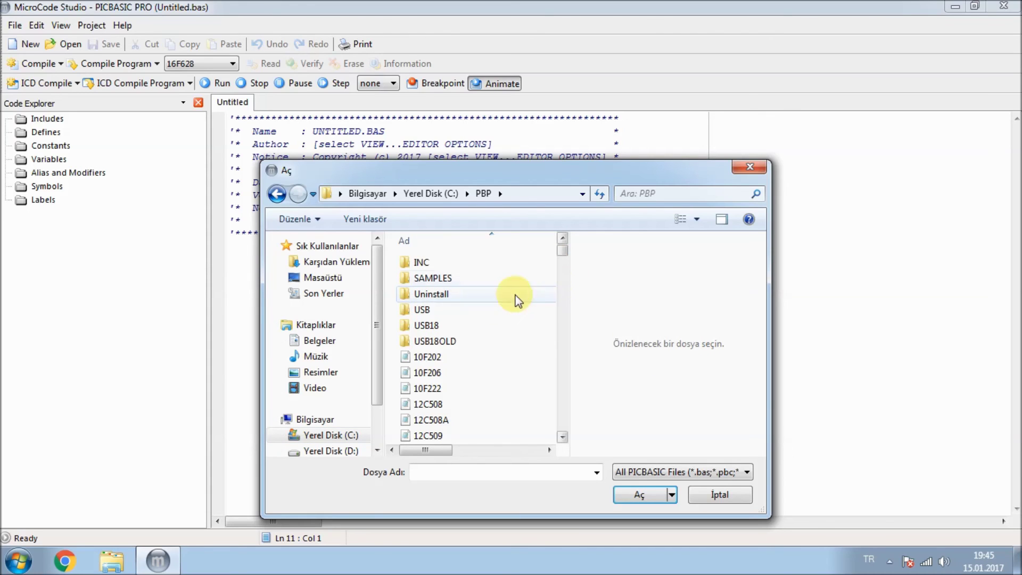
{"action": "left_click", "coordinate": [458, 358]}
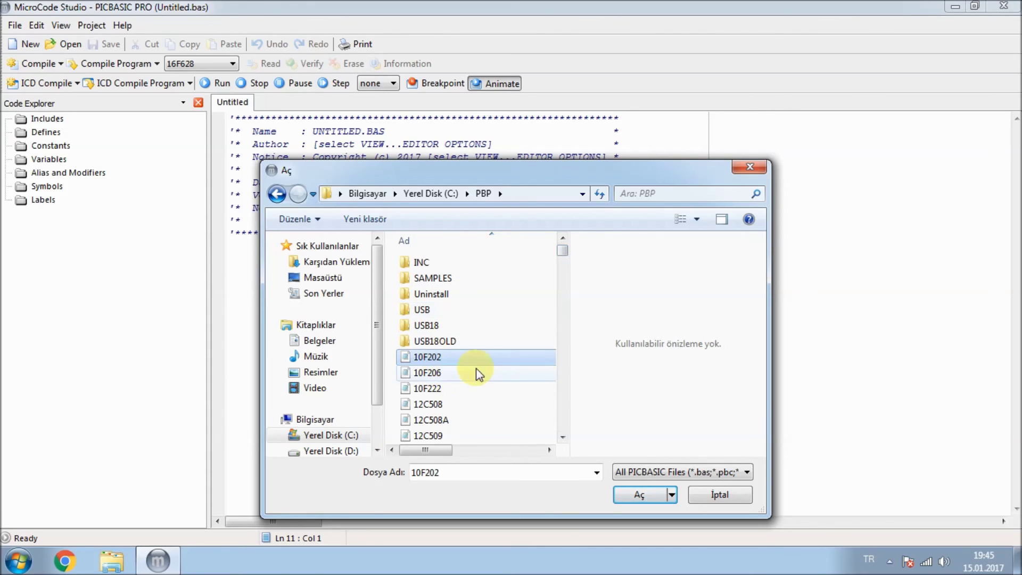
{"action": "left_click_drag", "start_coordinate": [564, 250], "coordinate": [567, 292]}
{"action": "left_click", "coordinate": [441, 349]}
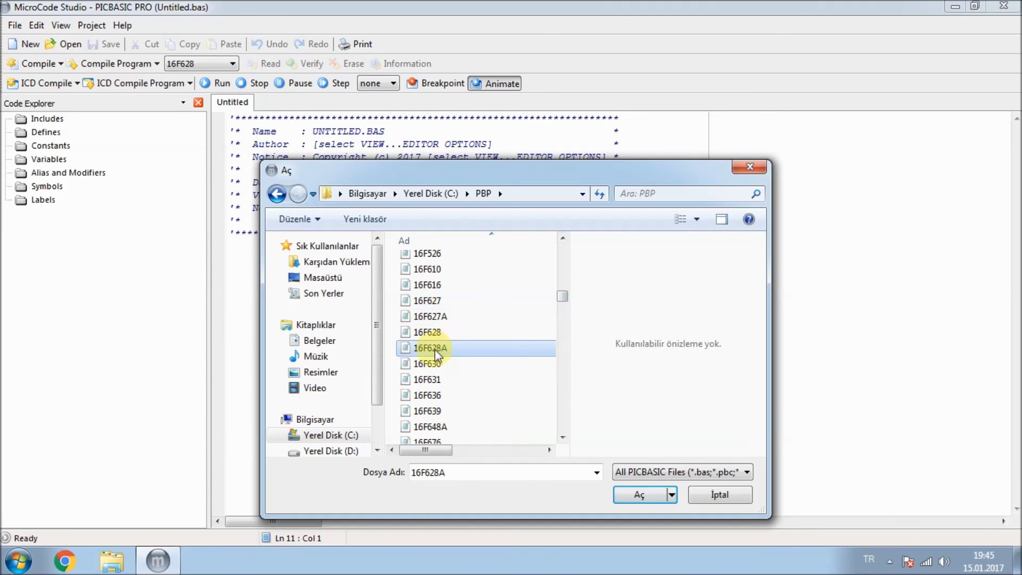
{"action": "left_click", "coordinate": [467, 472]}
{"action": "left_click", "coordinate": [471, 472]}
{"action": "type", "text": "."}
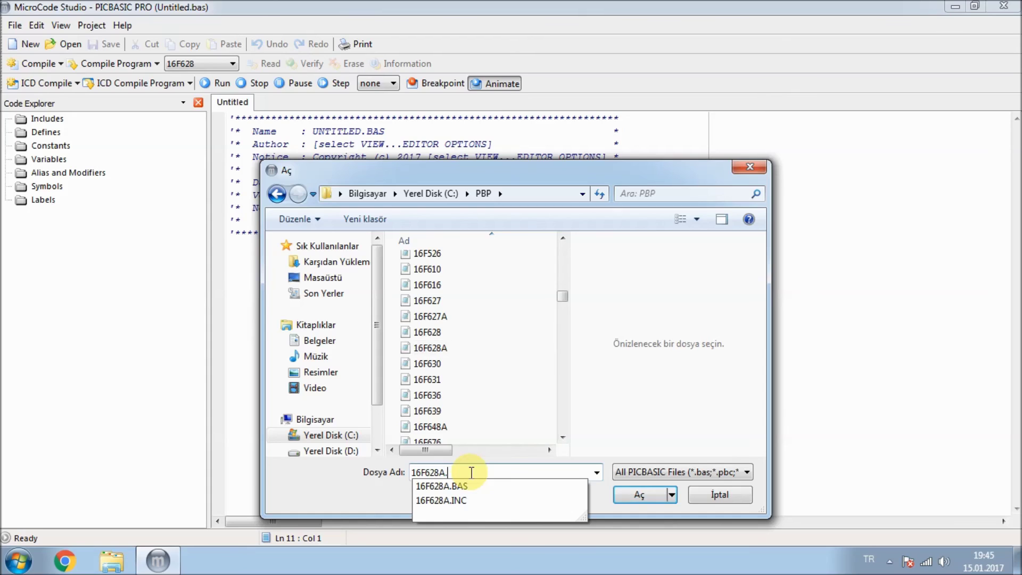
{"action": "left_click", "coordinate": [455, 506]}
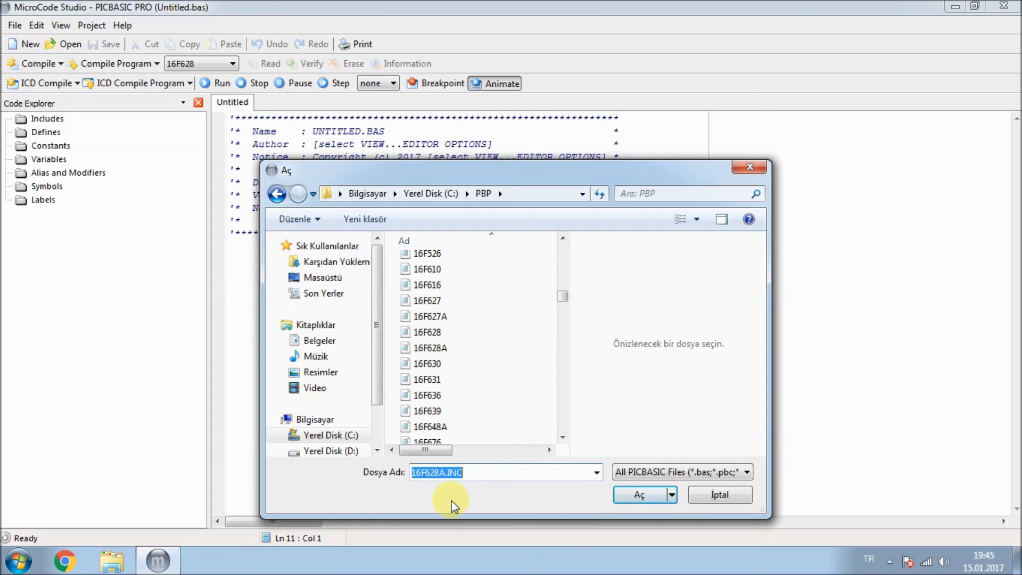
{"action": "left_click", "coordinate": [641, 500]}
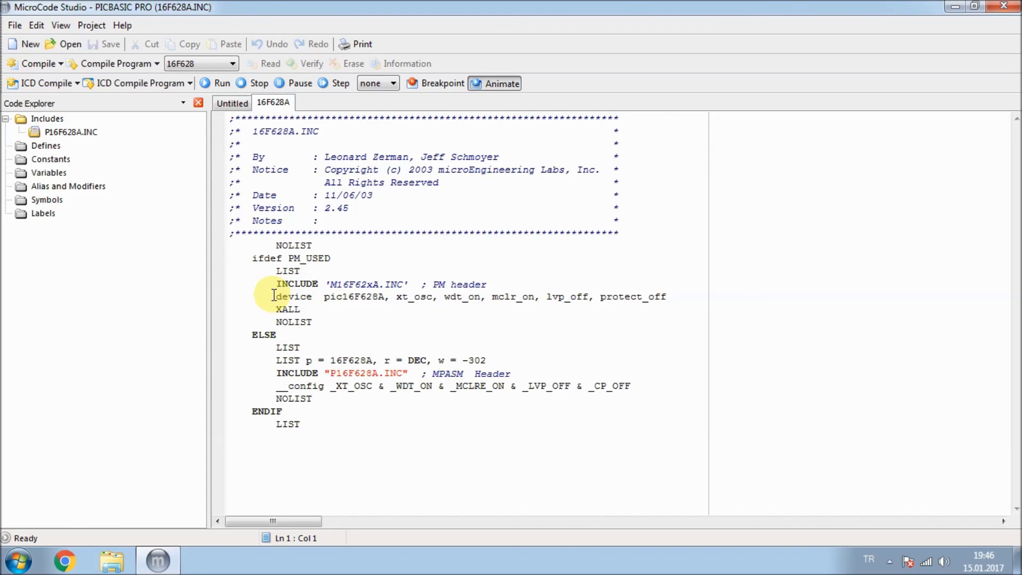
Comment out the __config line under the MPASM header with a semicolon, save 16F628A.INC and close its page
{"action": "left_click", "coordinate": [272, 389]}
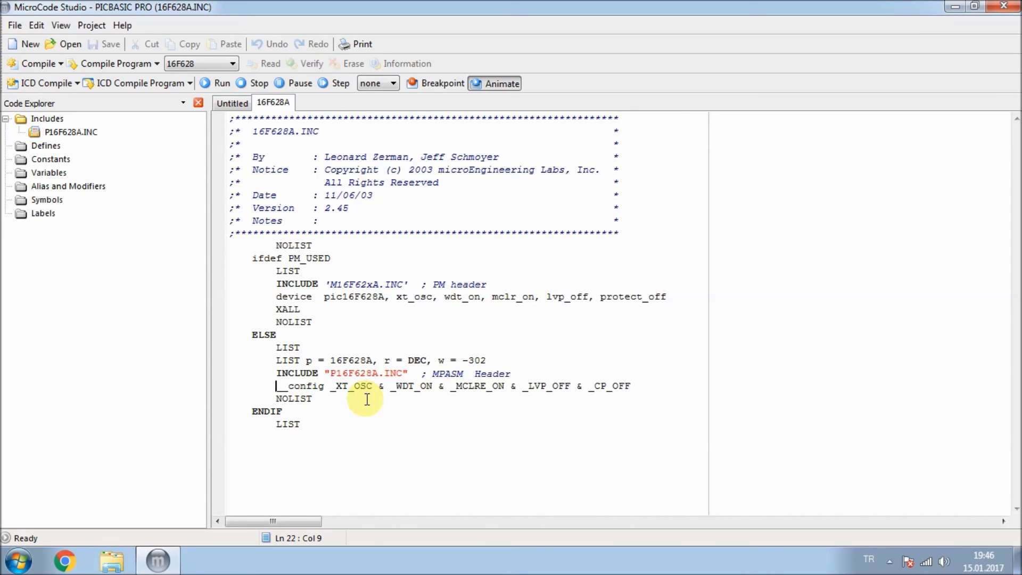
{"action": "type", "text": ";"}
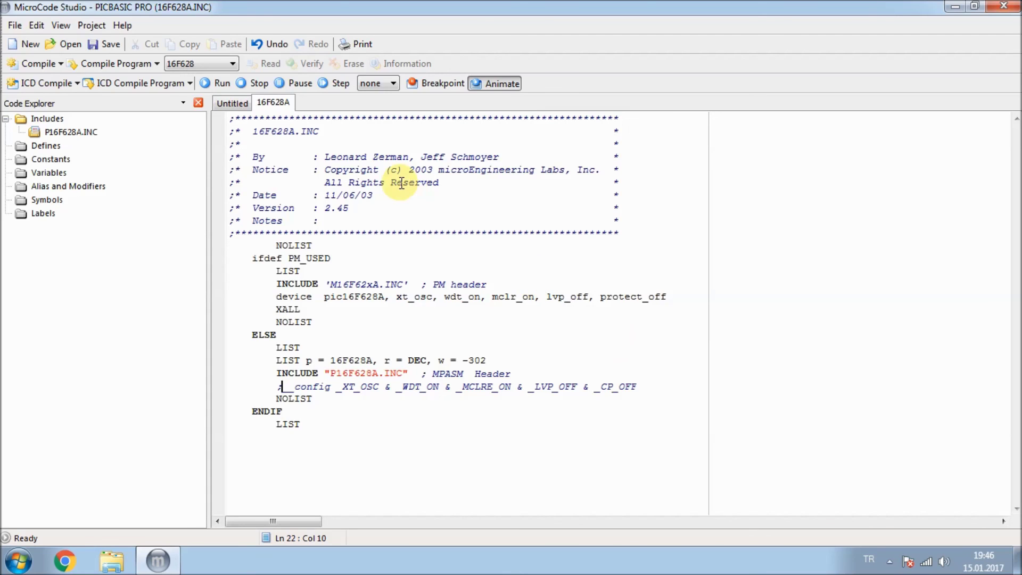
{"action": "left_click", "coordinate": [107, 45]}
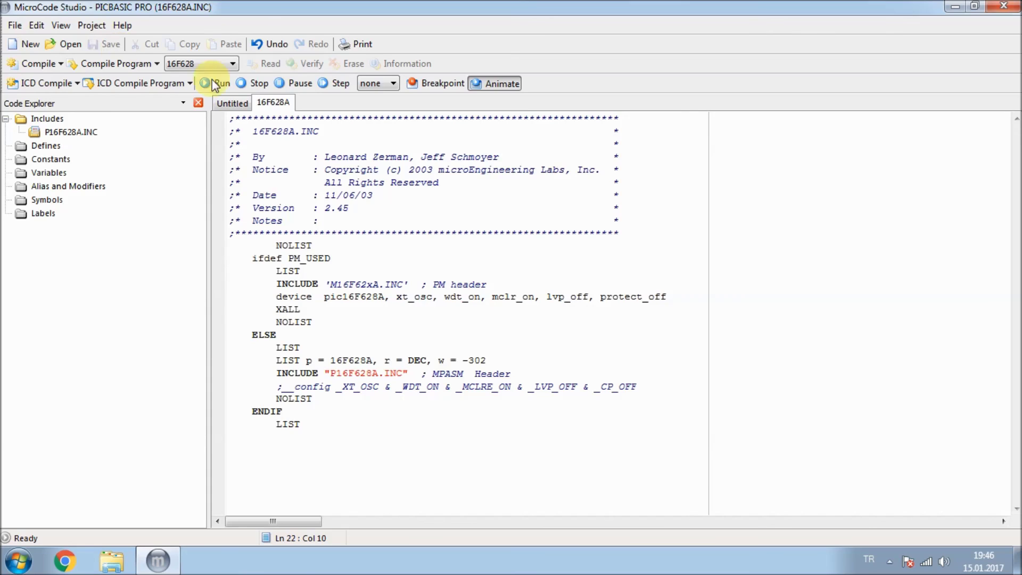
{"action": "right_click", "coordinate": [270, 102]}
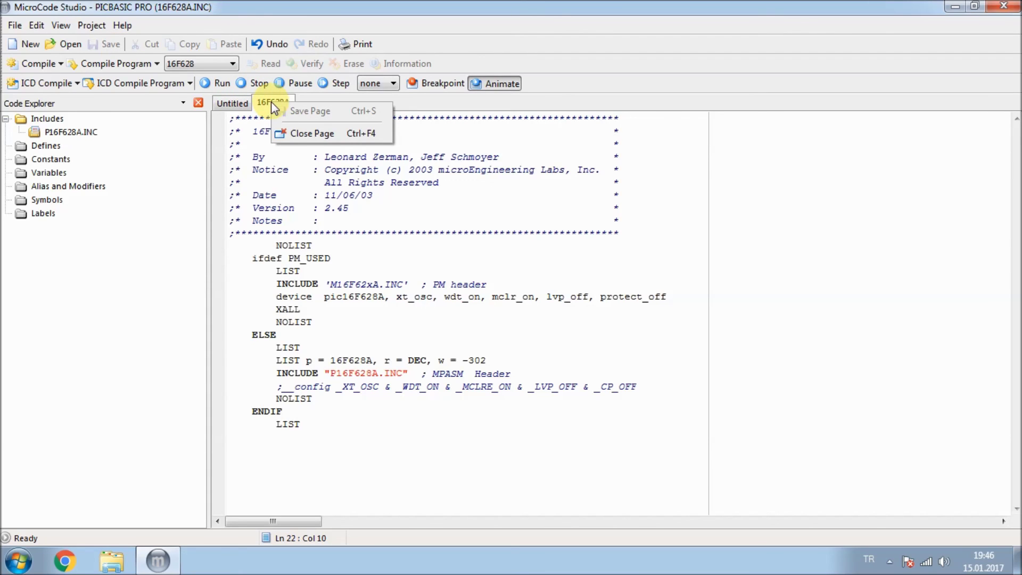
{"action": "left_click", "coordinate": [308, 141]}
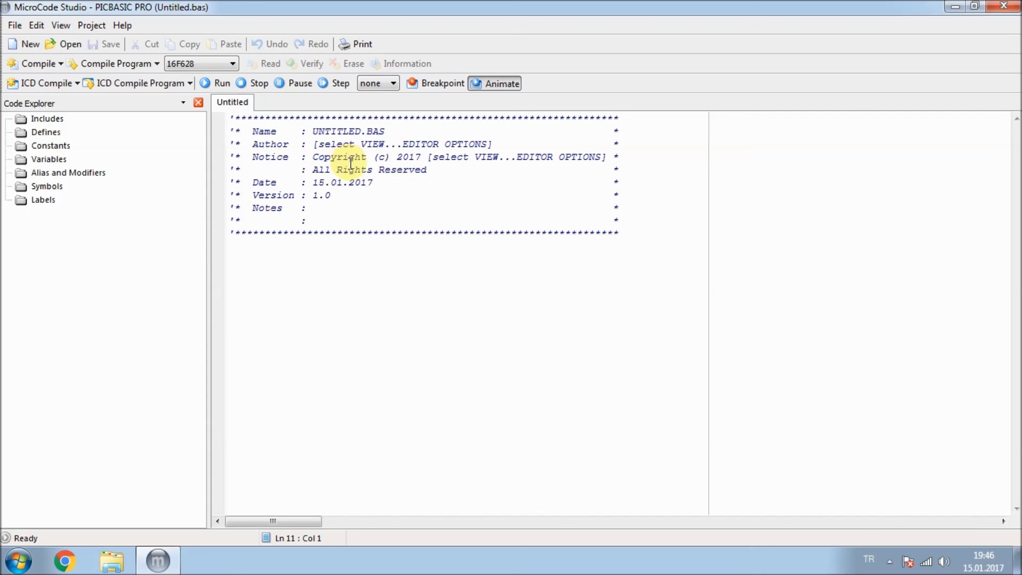
Open the editor options and show the Program Header settings with the author and copyright details
{"action": "left_click", "coordinate": [92, 25]}
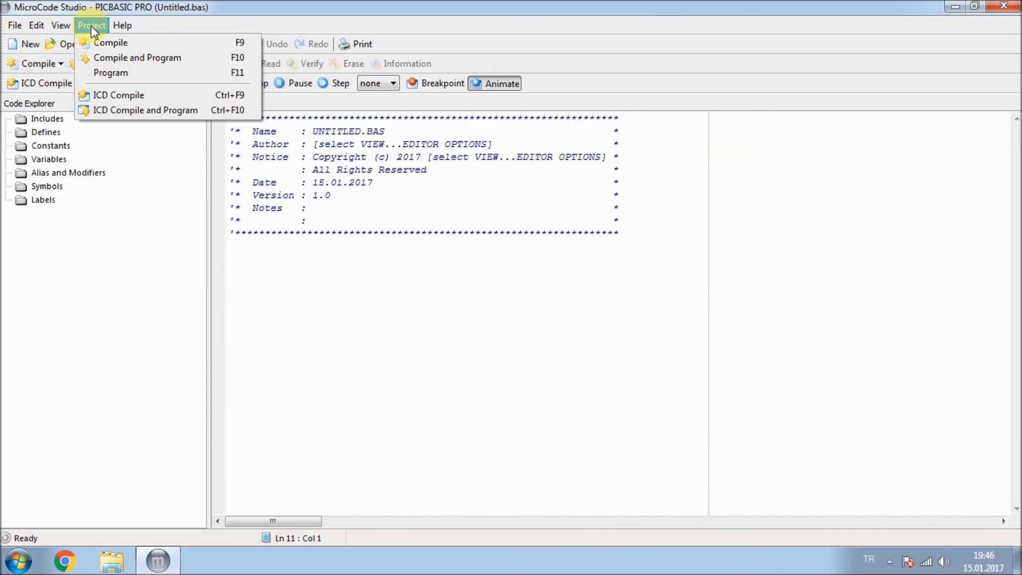
{"action": "mouse_move", "coordinate": [65, 30]}
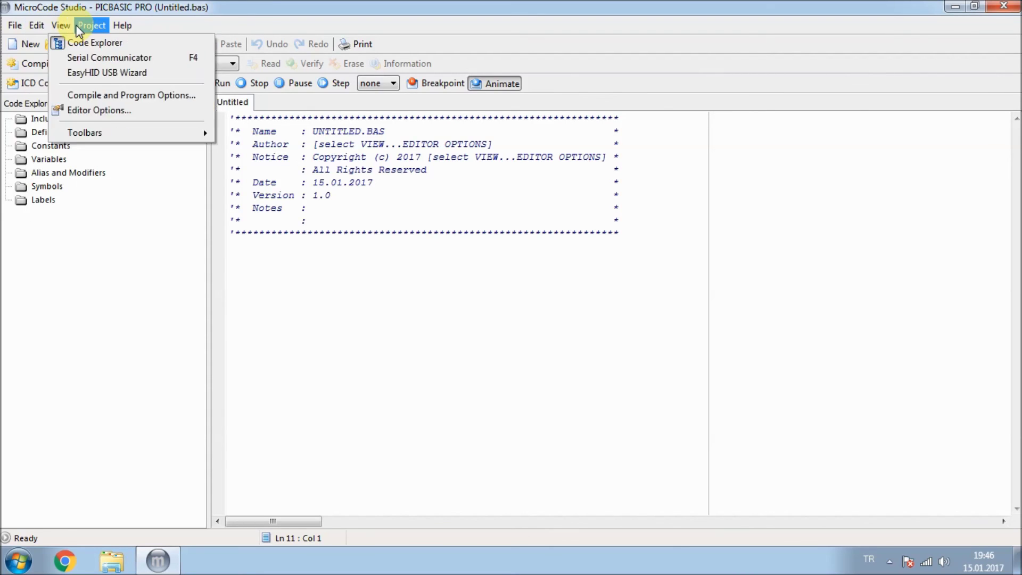
{"action": "left_click", "coordinate": [95, 111]}
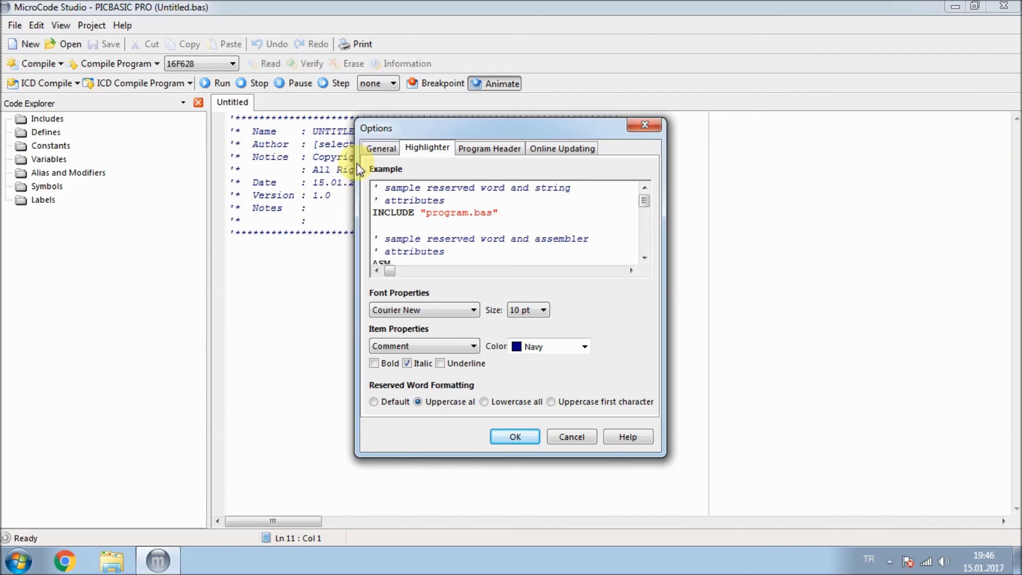
{"action": "left_click", "coordinate": [378, 145]}
{"action": "left_click", "coordinate": [510, 149]}
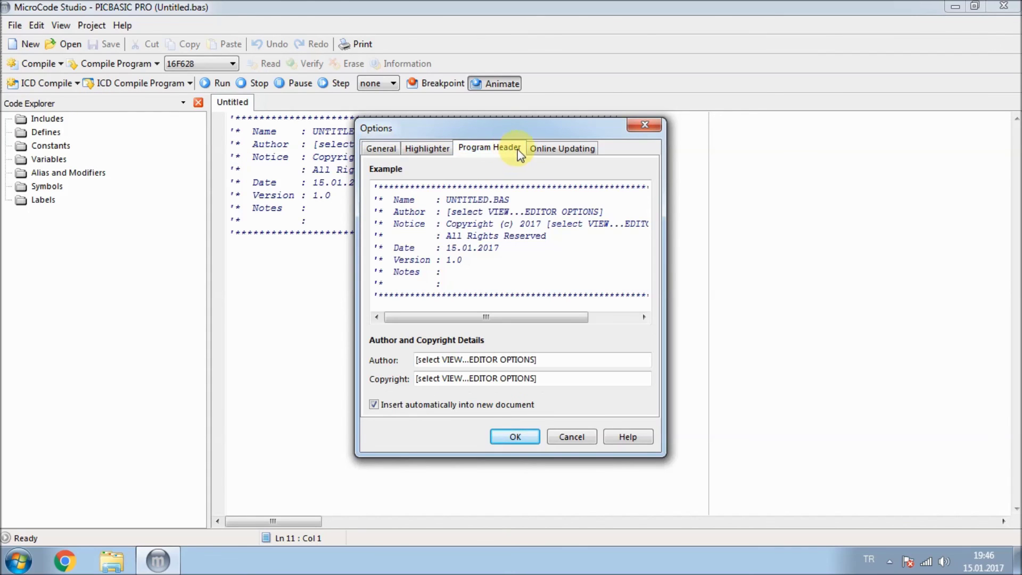